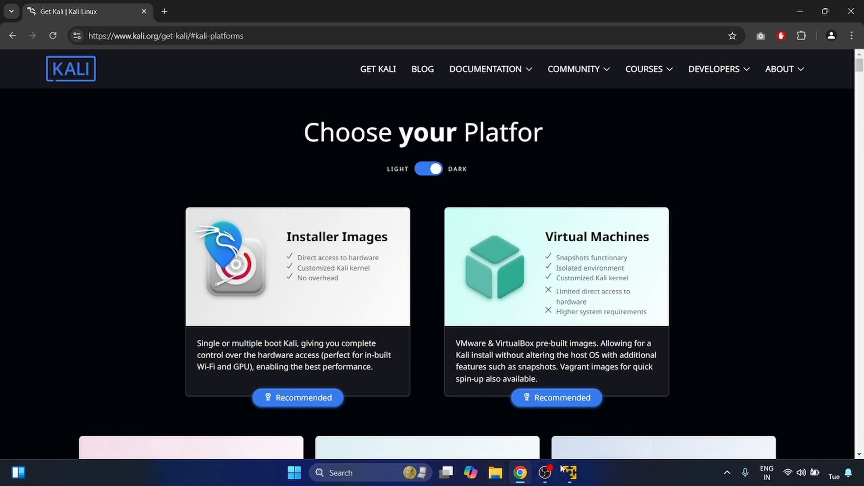
click(574, 471)
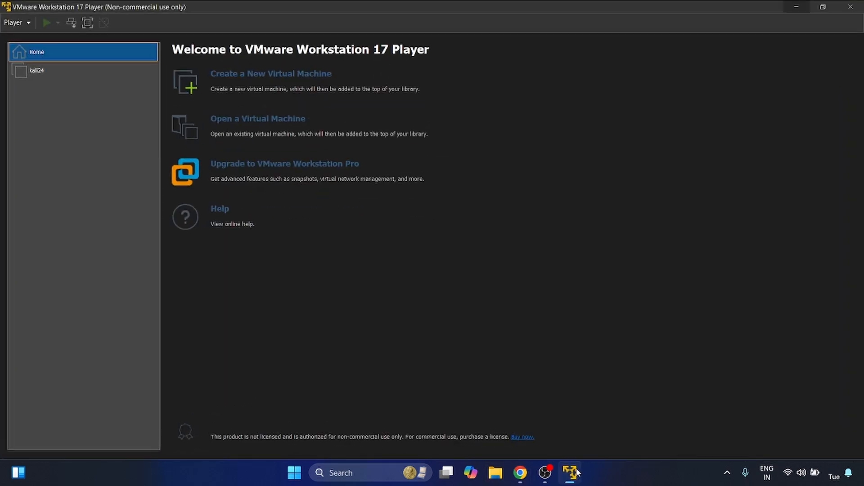
click(796, 8)
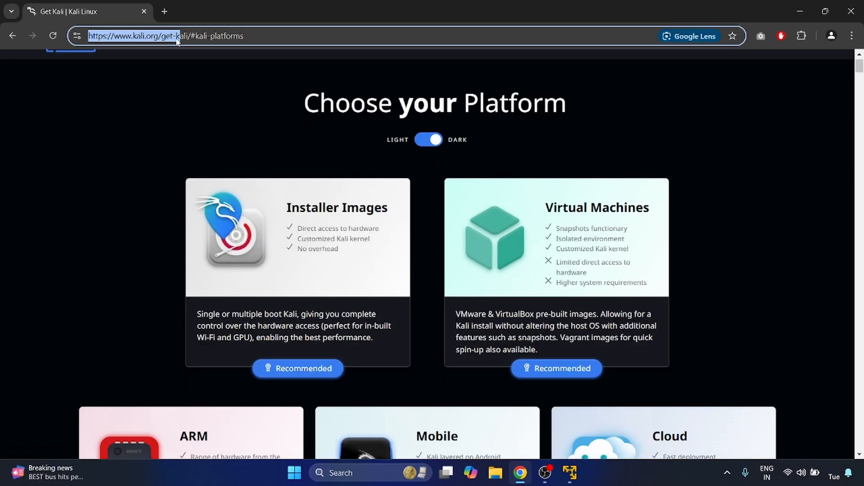
Open the Installer Images section of the Kali download page and locate the recommended 64-bit installer download.
scroll(288, 301, down, 1)
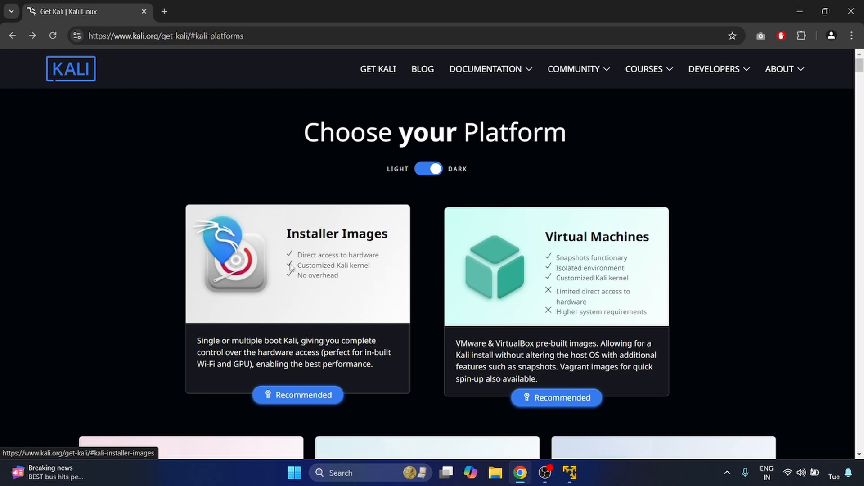
click(290, 269)
scroll(421, 312, down, 4)
scroll(414, 343, down, 1)
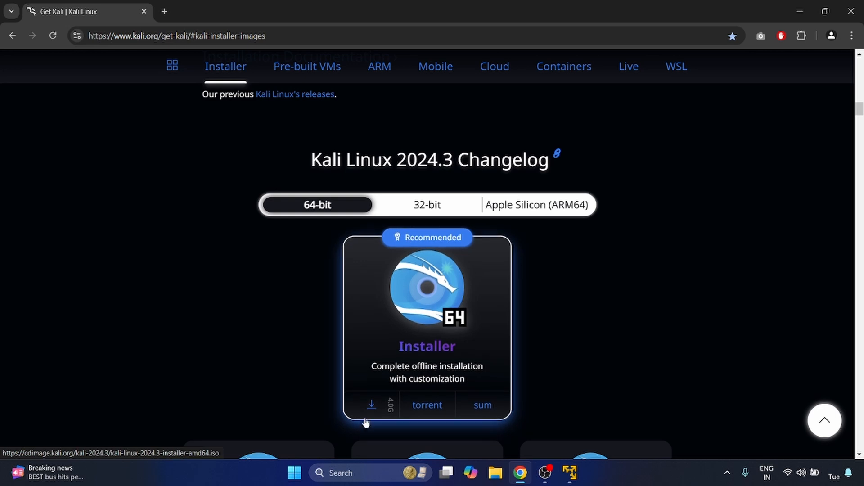
scroll(368, 411, down, 1)
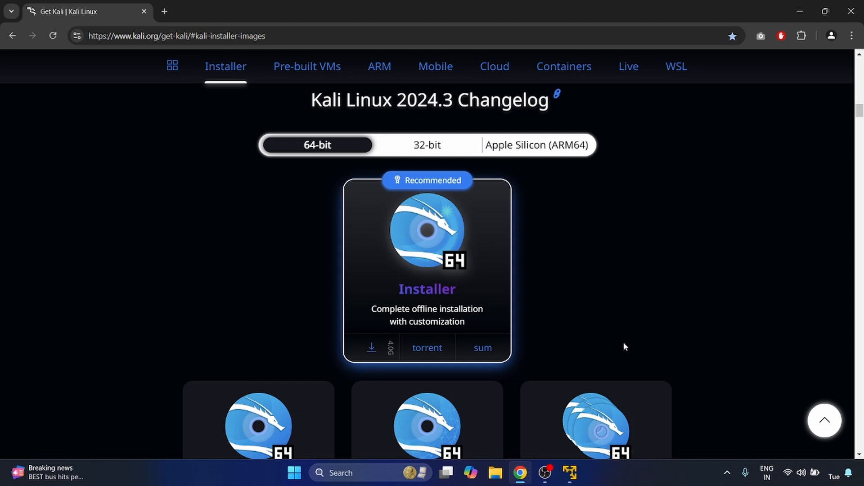
Switch to File Explorer and open the "kali2024-3 iso file" folder to check the downloaded installer image.
click(495, 473)
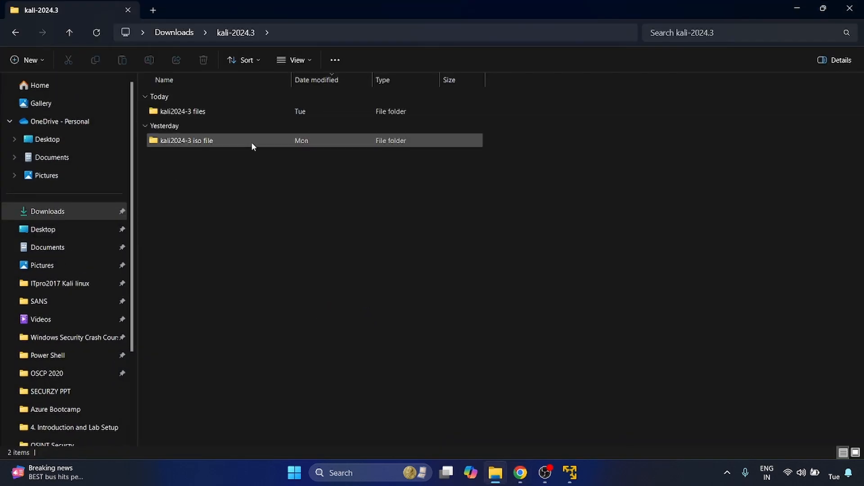
double_click(251, 142)
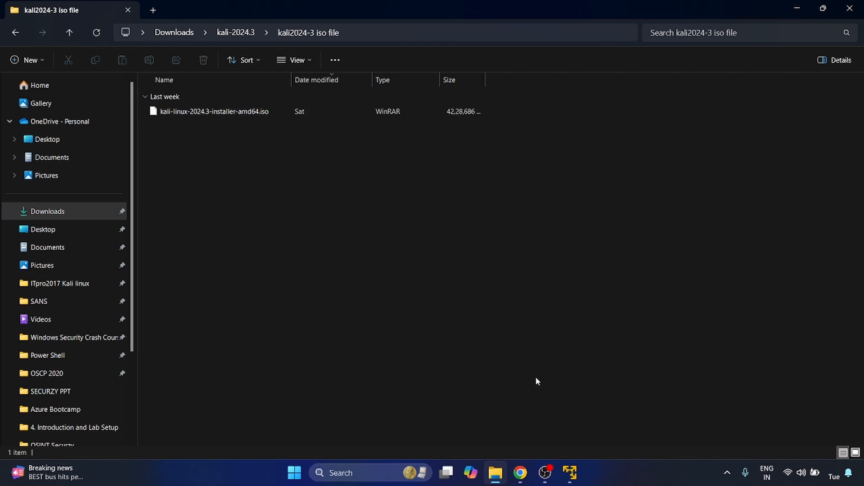
Switch to VMware Workstation Player and start a new virtual machine that installs from kali-linux-2024.3-installer-amd64.iso in Downloads\kali-2024.3\kali2024-3 iso file.
click(569, 473)
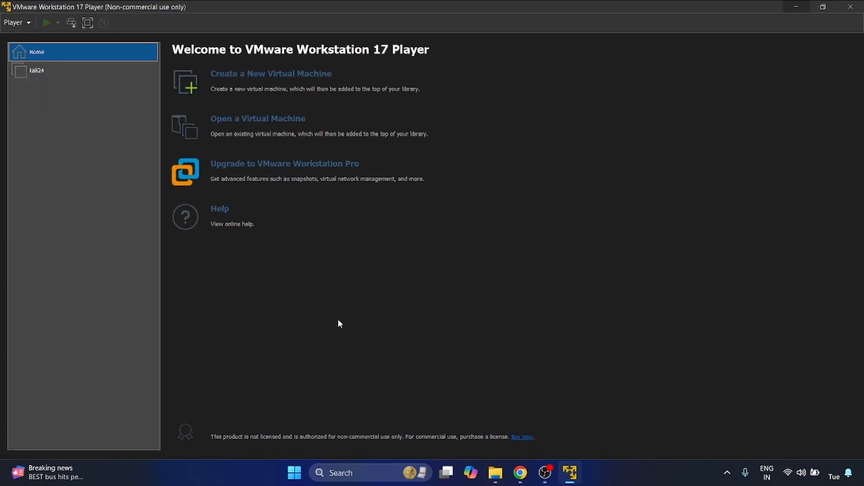
click(260, 78)
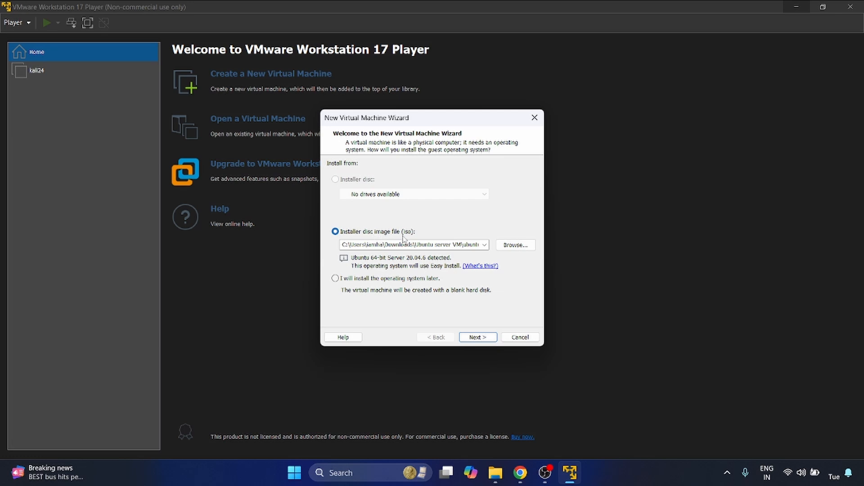
click(515, 247)
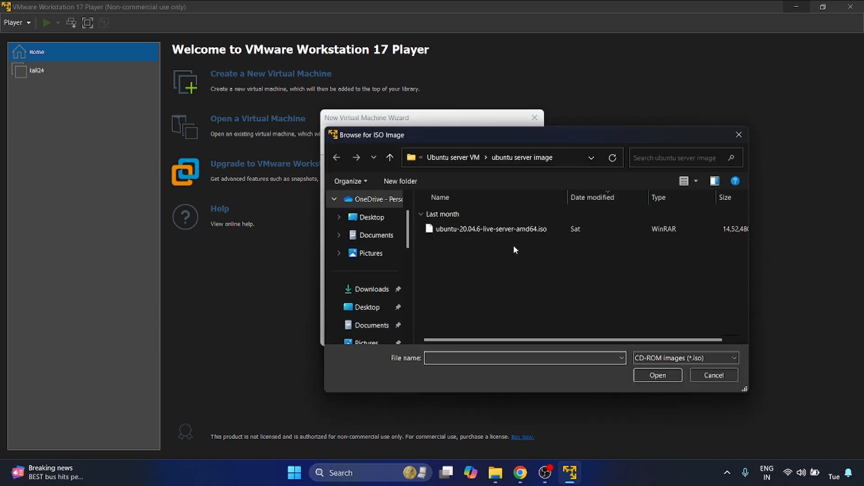
click(453, 157)
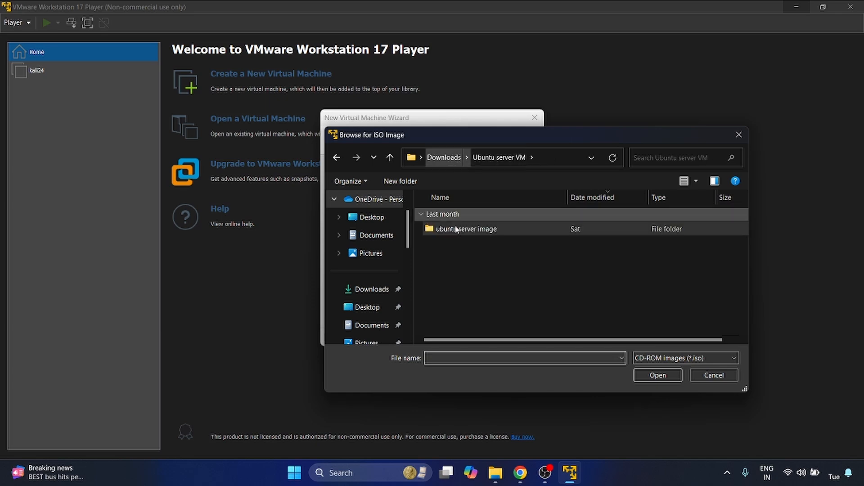
click(372, 289)
double_click(475, 229)
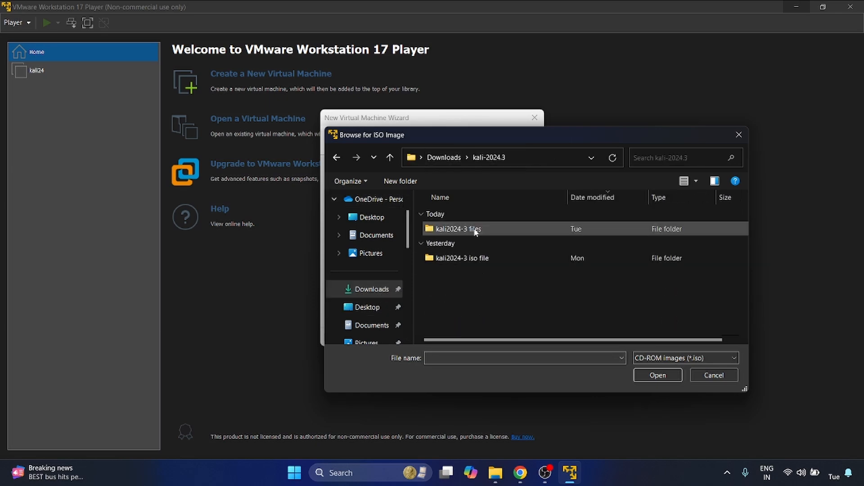
double_click(475, 259)
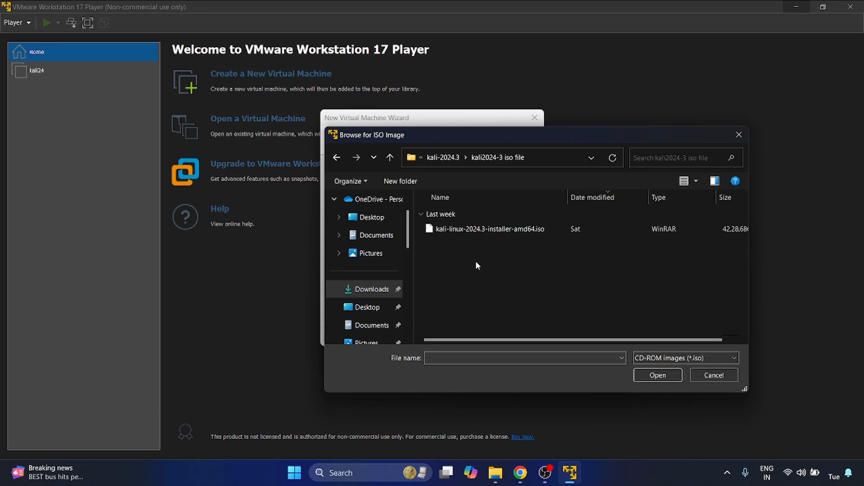
click(500, 234)
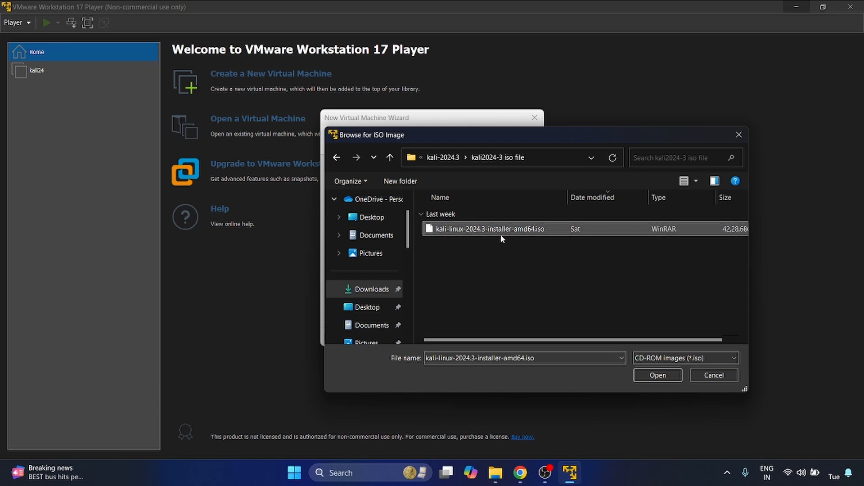
click(659, 375)
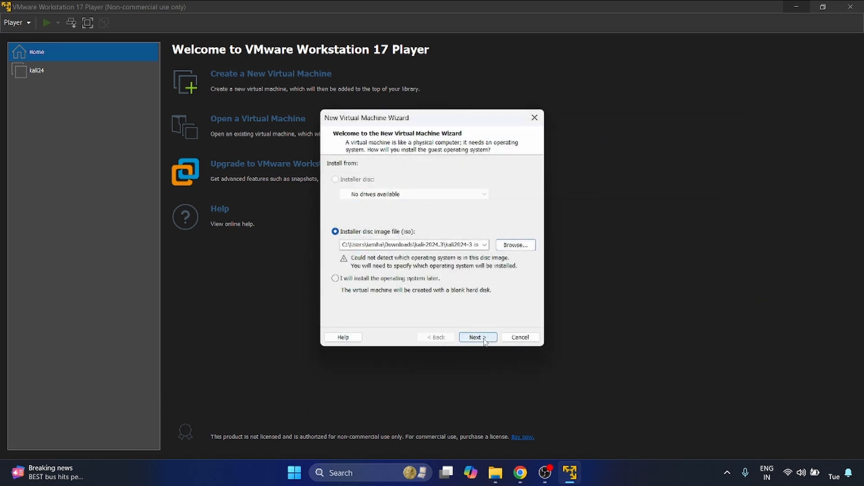
click(479, 341)
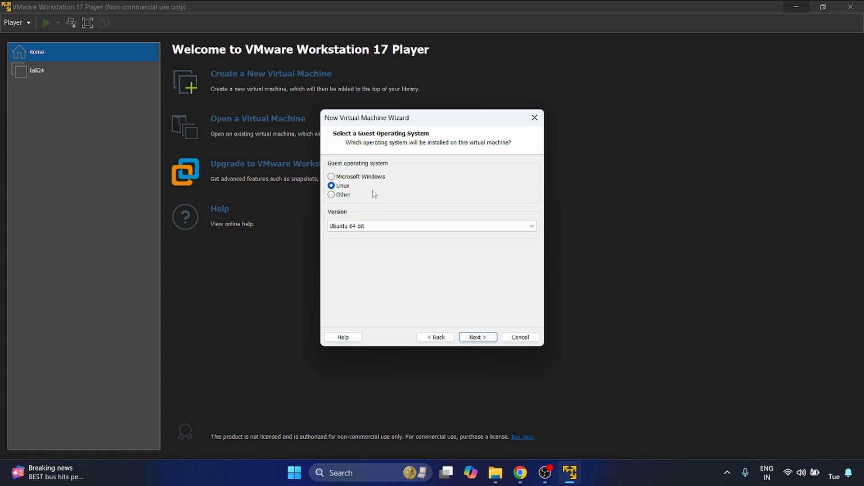
Set the Linux guest operating system version to Debian 12.x 64-bit and continue the wizard.
click(394, 228)
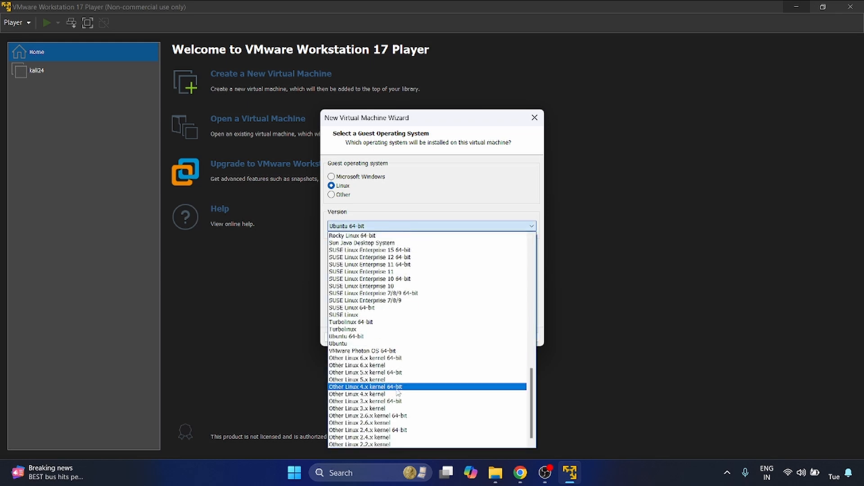
scroll(398, 393, up, 7)
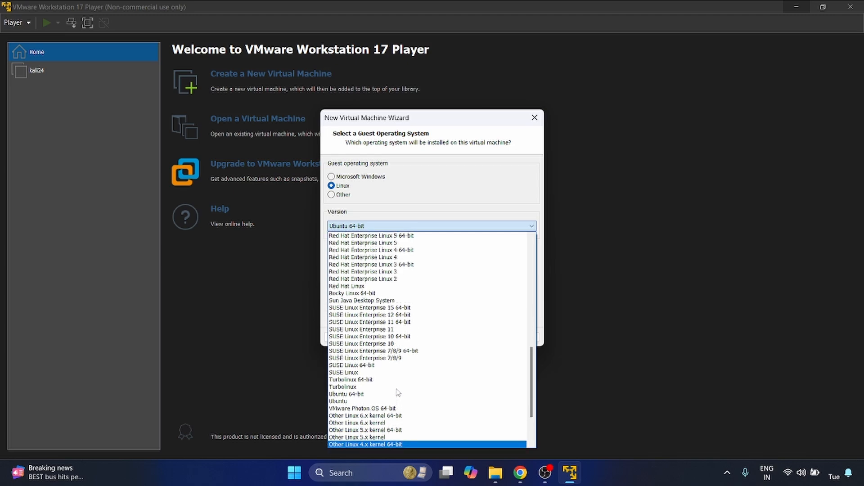
scroll(397, 392, up, 6)
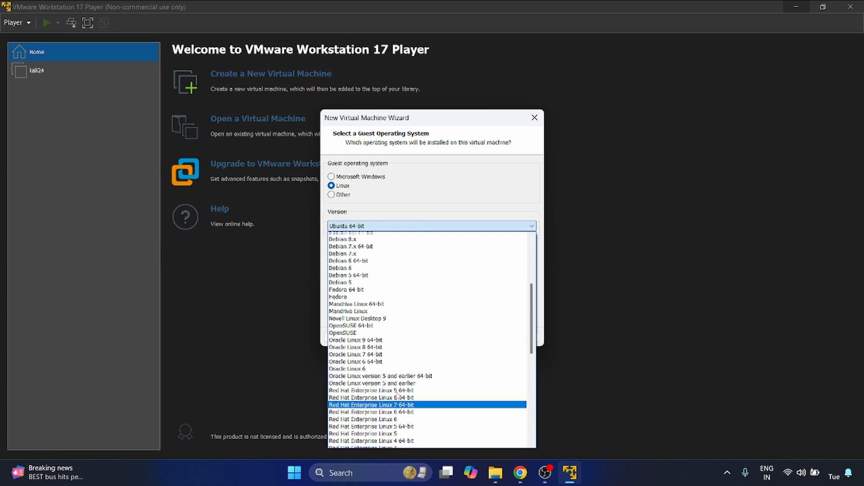
scroll(397, 394, up, 3)
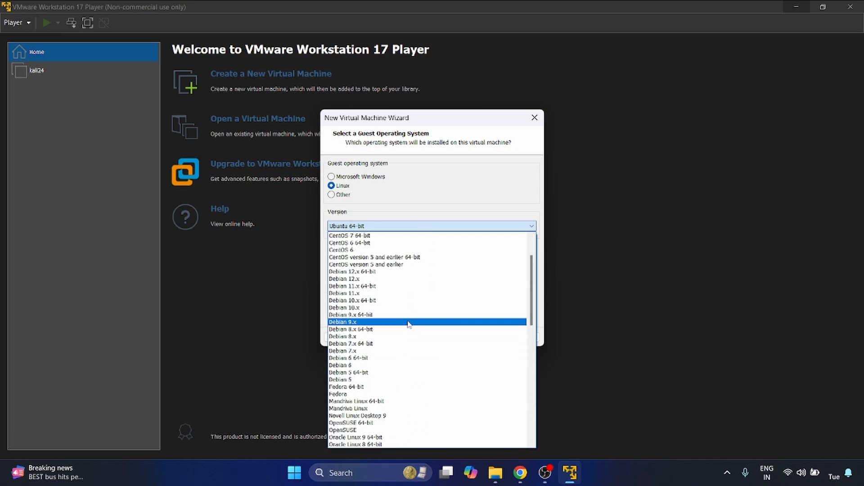
click(378, 272)
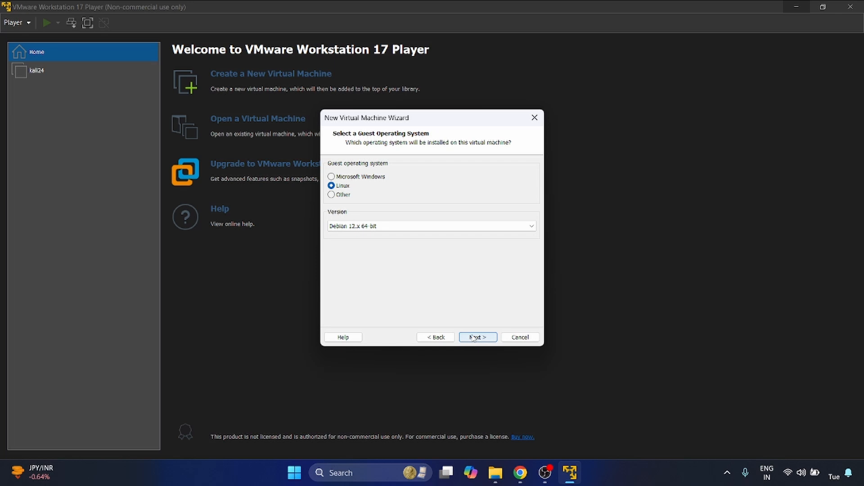
click(474, 339)
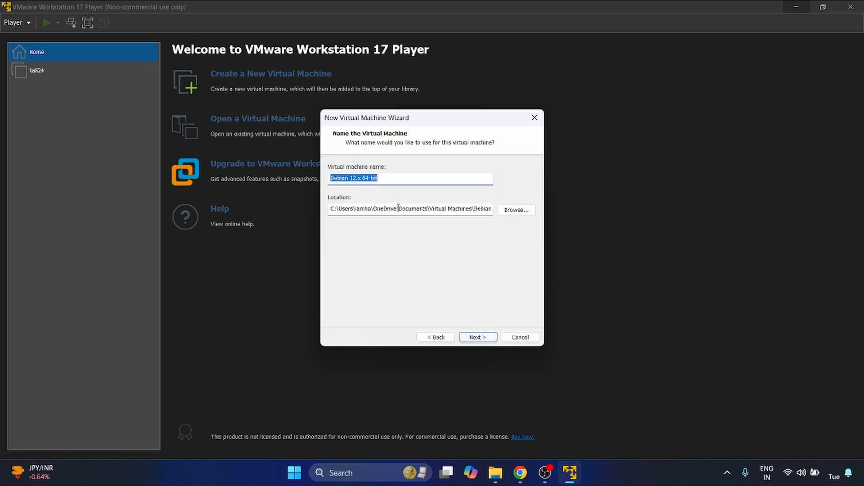
Name the virtual machine cloudpentest and store it in the "kali2024-3 files" folder under Downloads\kali-2024.3.
click(392, 181)
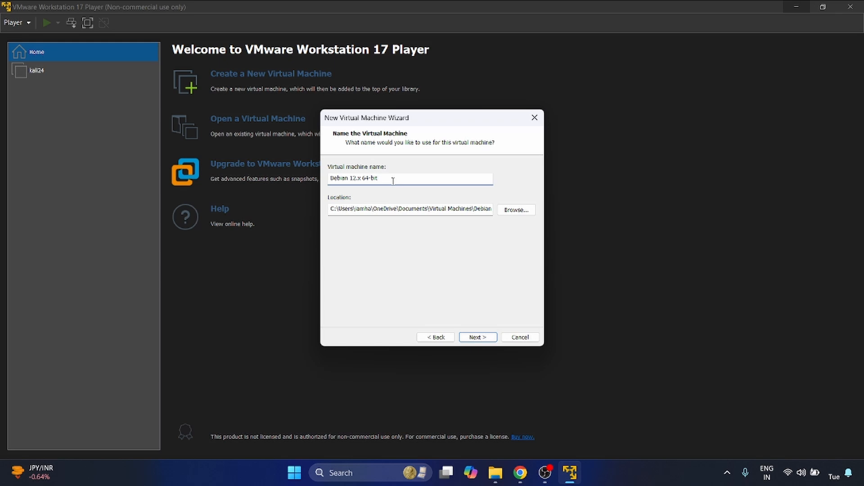
key(ctrl+a)
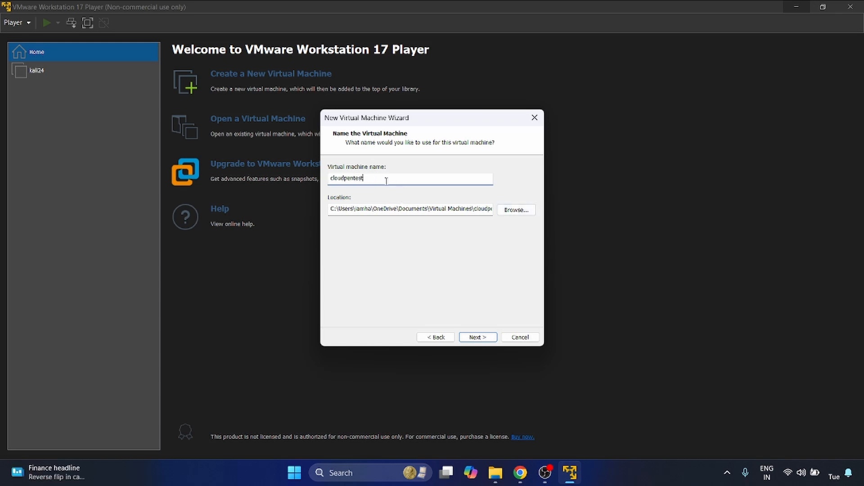
key(ctrl+a)
click(524, 214)
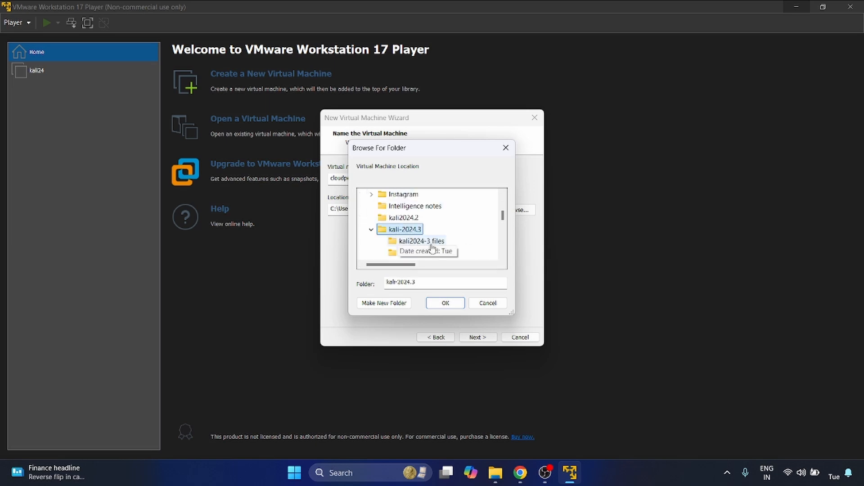
click(433, 243)
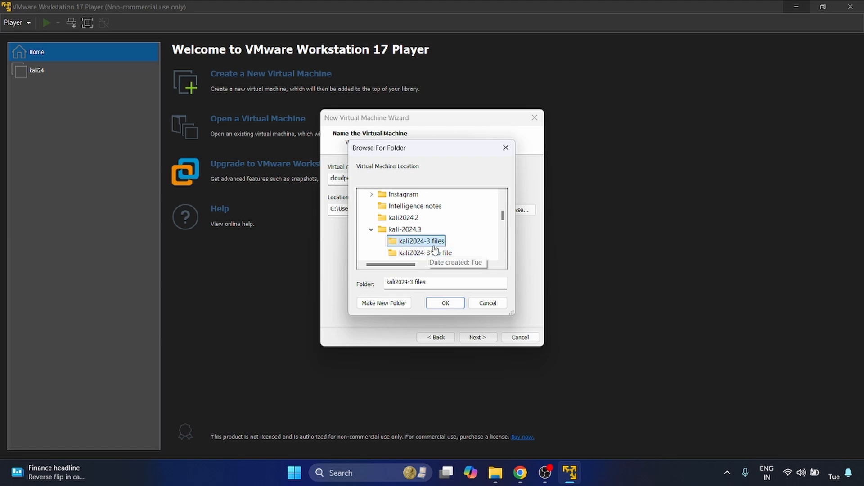
click(449, 305)
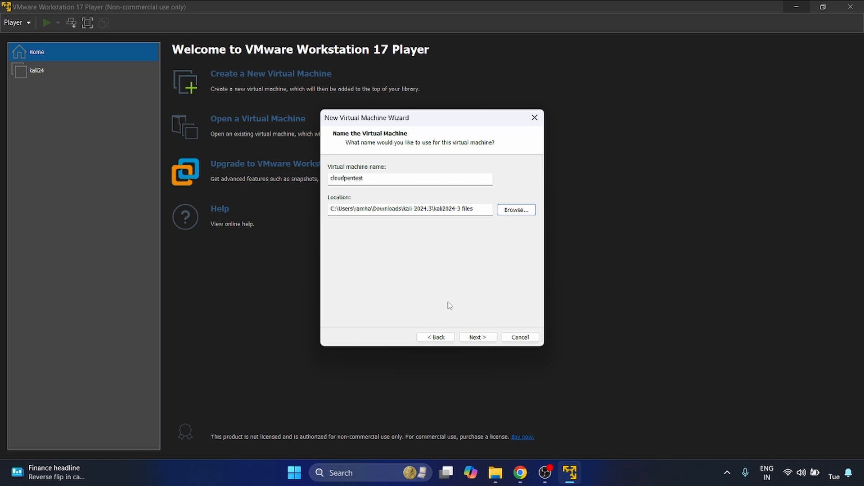
click(478, 337)
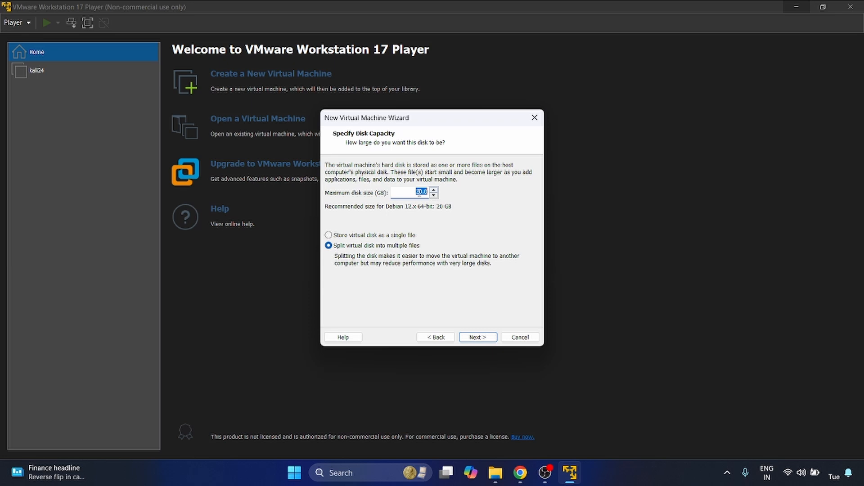
Set the maximum disk size to 40 GB, split into multiple files, and continue the wizard.
text(40)
click(408, 195)
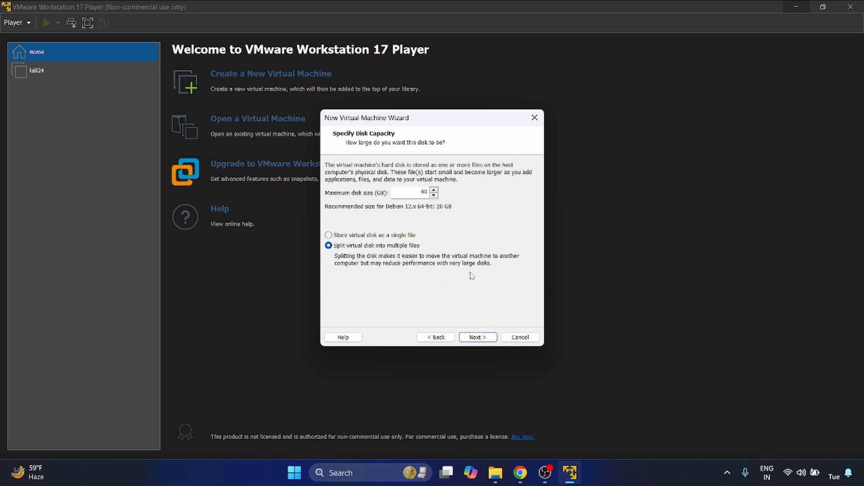
click(478, 337)
Open the hardware customization, review the processor, CD/DVD and network adapter settings, and turn off Bluetooth device sharing for the USB controller.
click(369, 275)
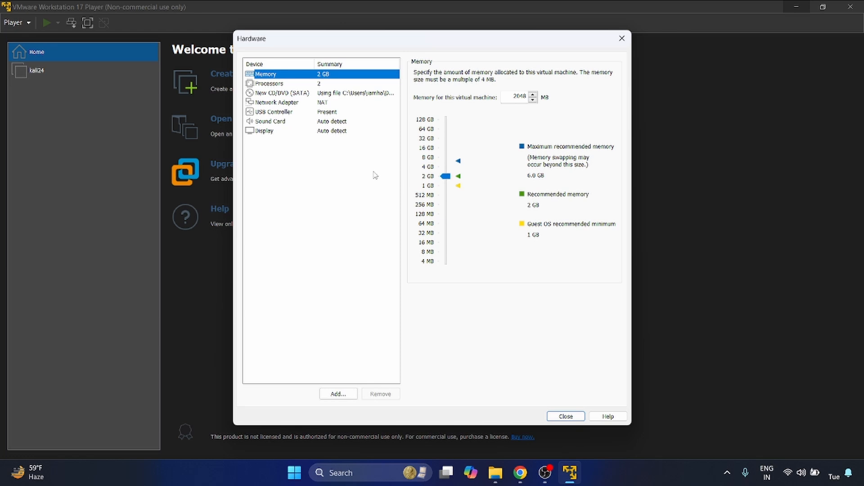
click(320, 85)
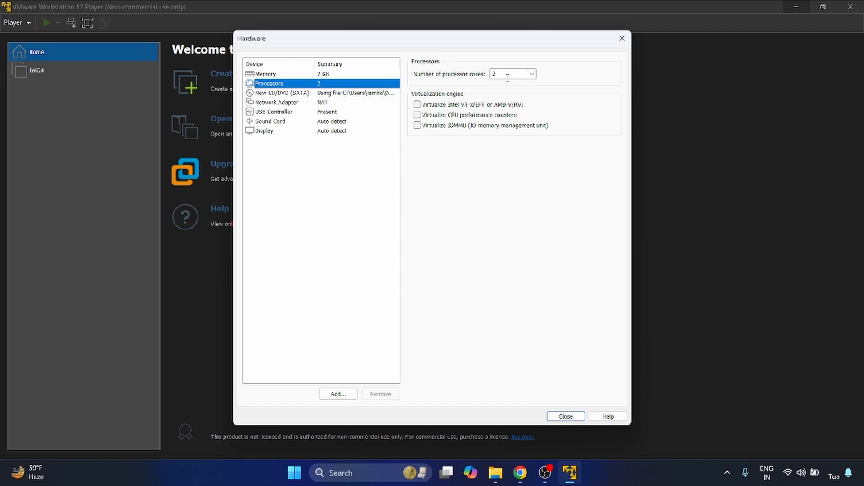
click(324, 96)
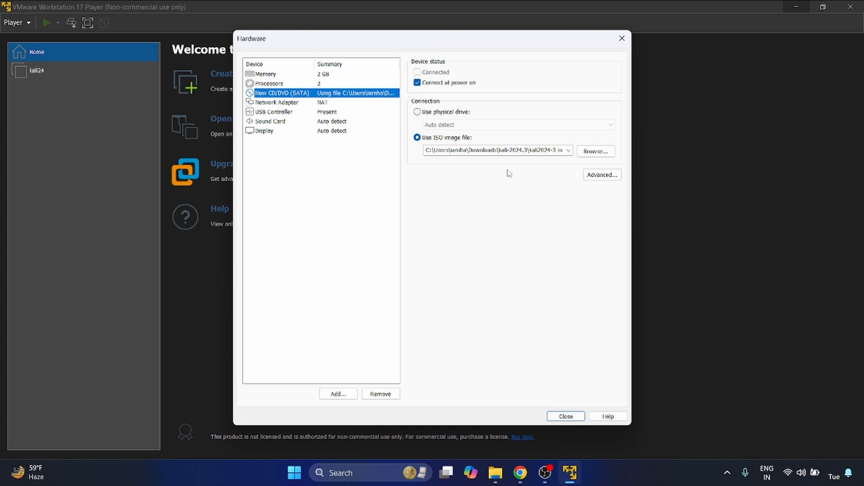
click(299, 104)
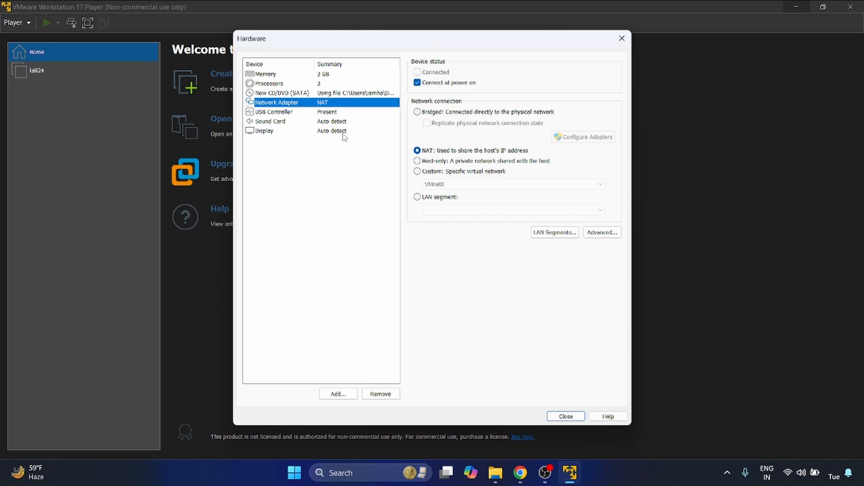
click(338, 114)
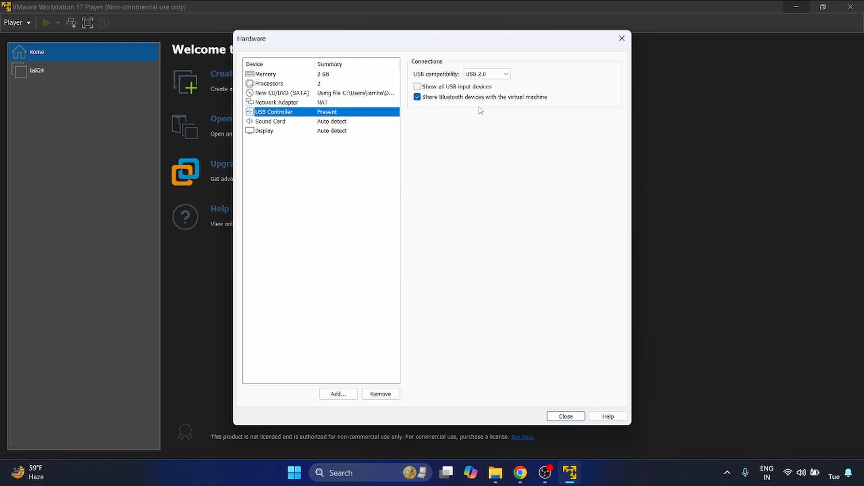
click(418, 97)
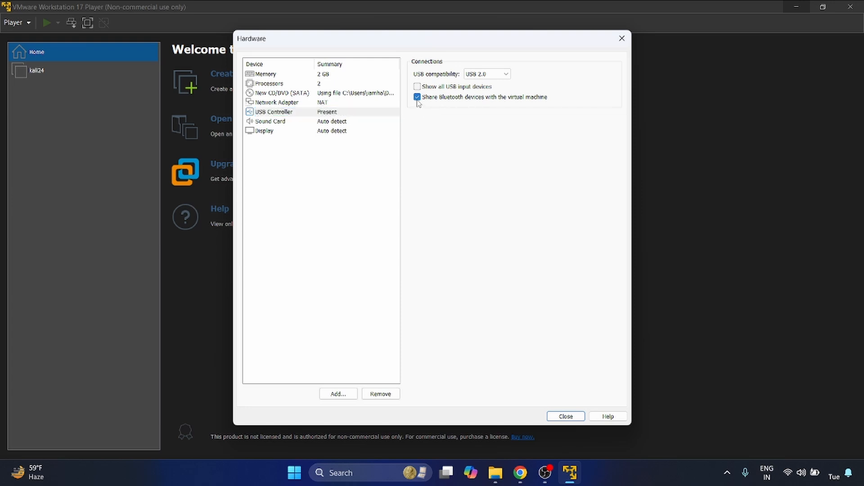
Review the sound card and display settings, close the hardware customization, and finish creating the cloudpentest virtual machine.
click(335, 124)
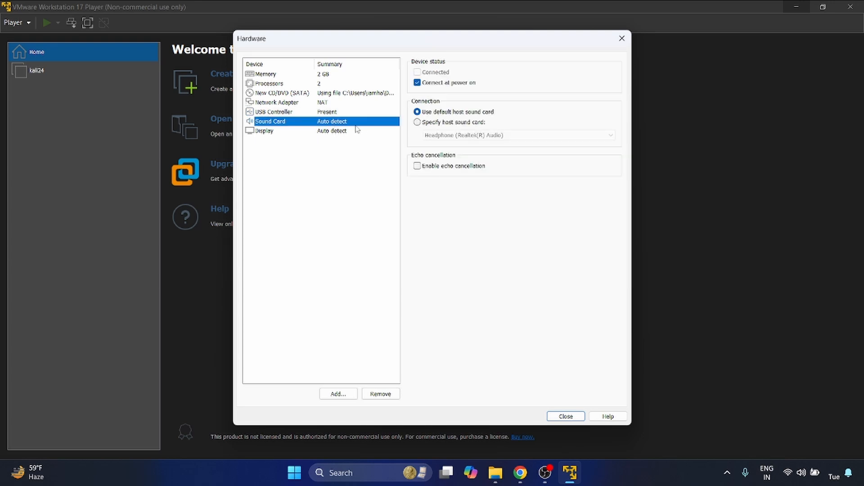
click(340, 132)
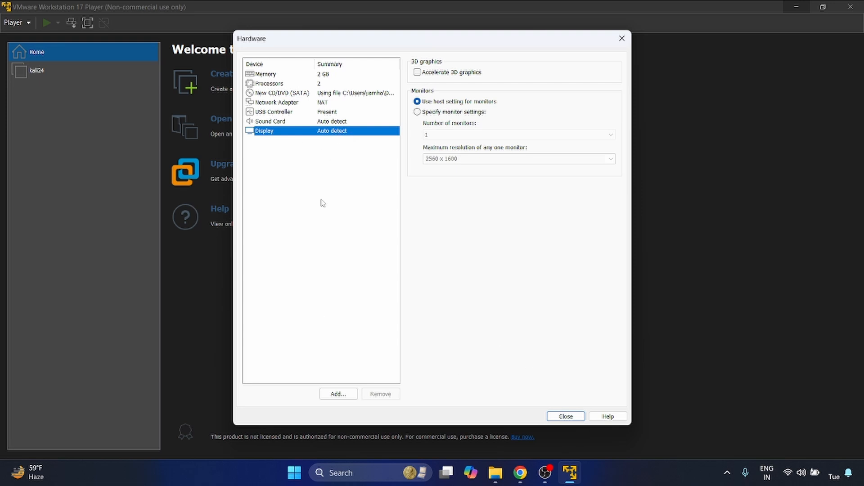
click(567, 418)
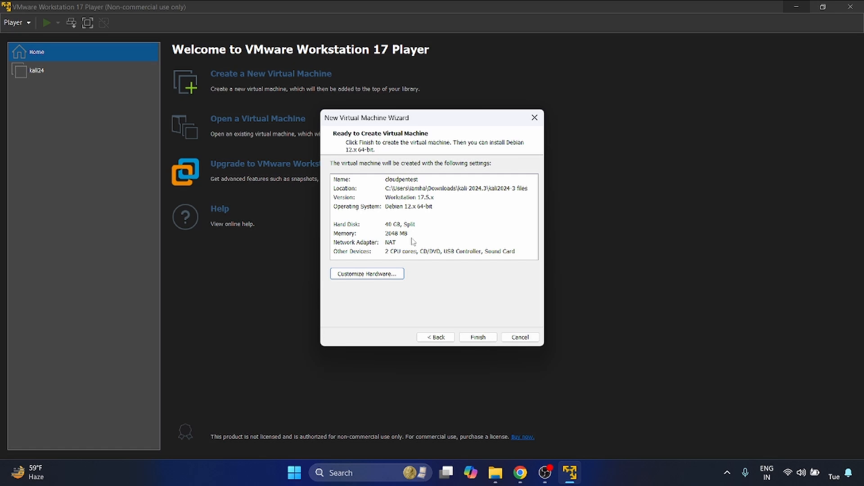
click(482, 341)
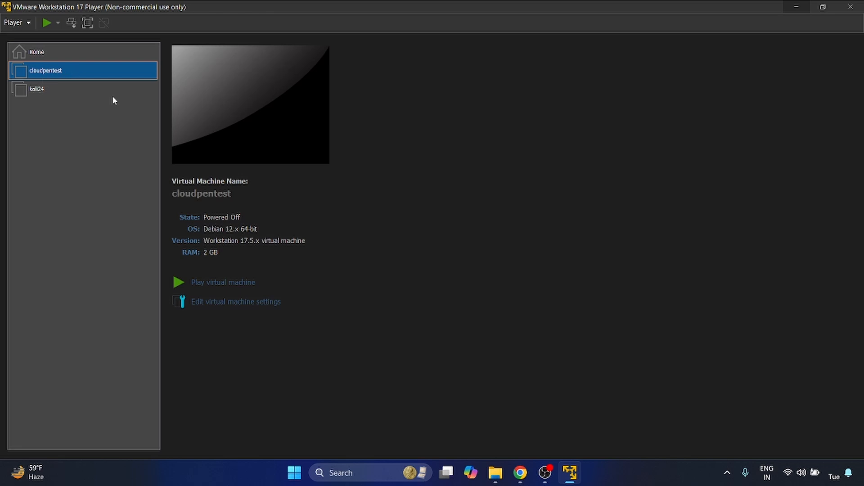
Power on the cloudpentest virtual machine and start the Graphical install of Kali Linux.
click(223, 282)
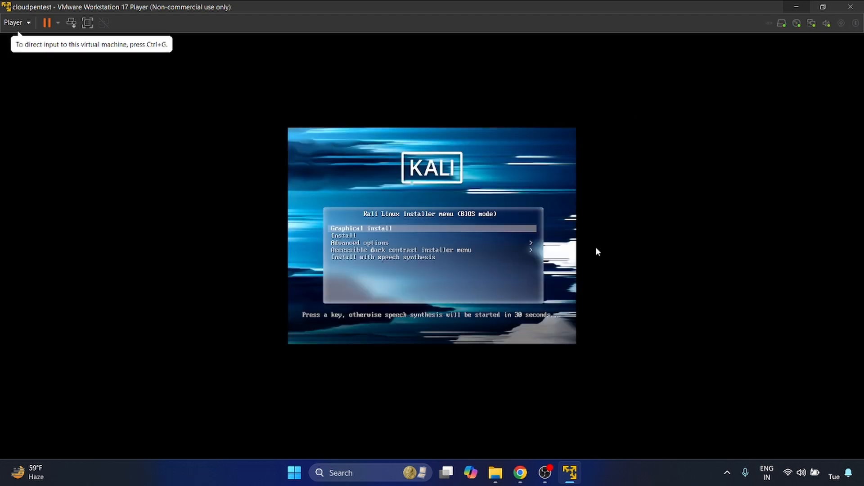
click(595, 249)
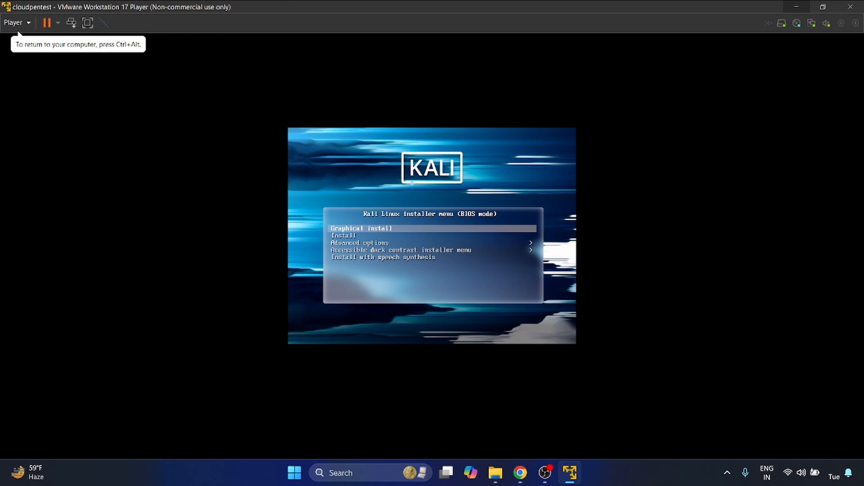
key(Return)
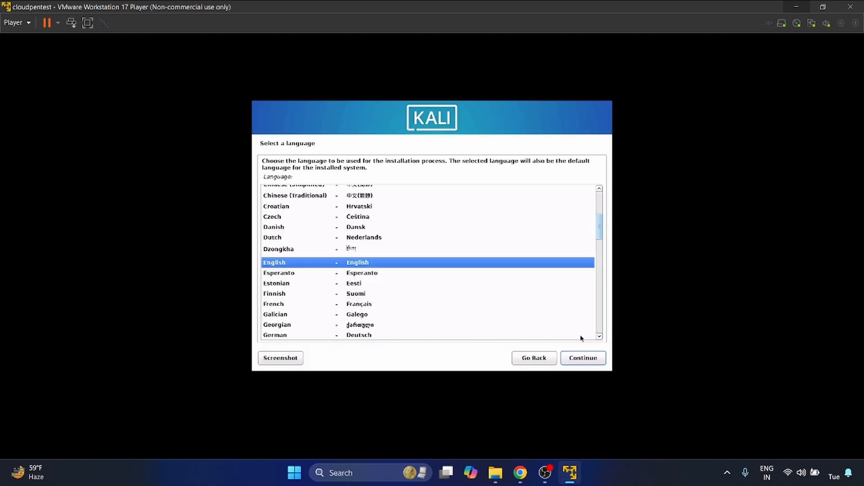
Set the installer's language to English, the location to India and the keymap to American English.
click(588, 360)
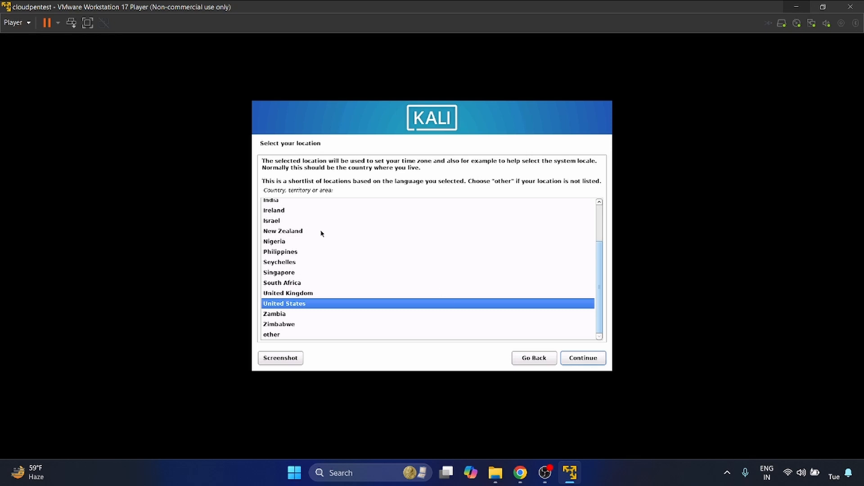
click(270, 204)
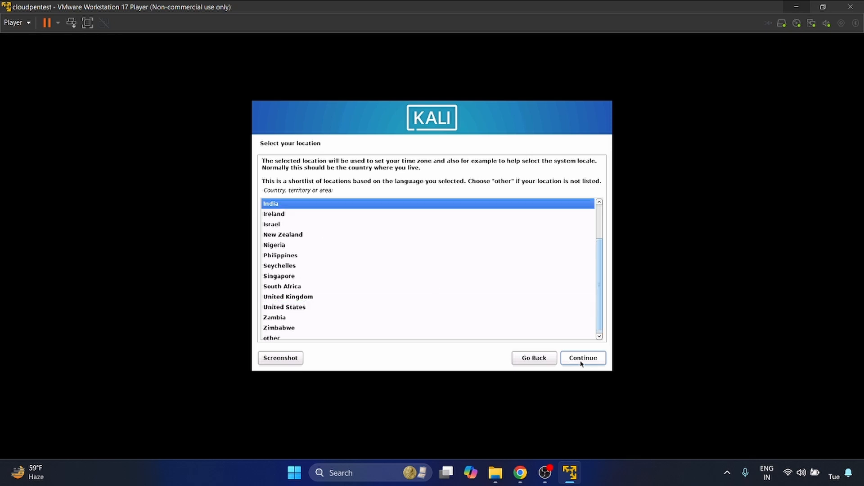
click(581, 363)
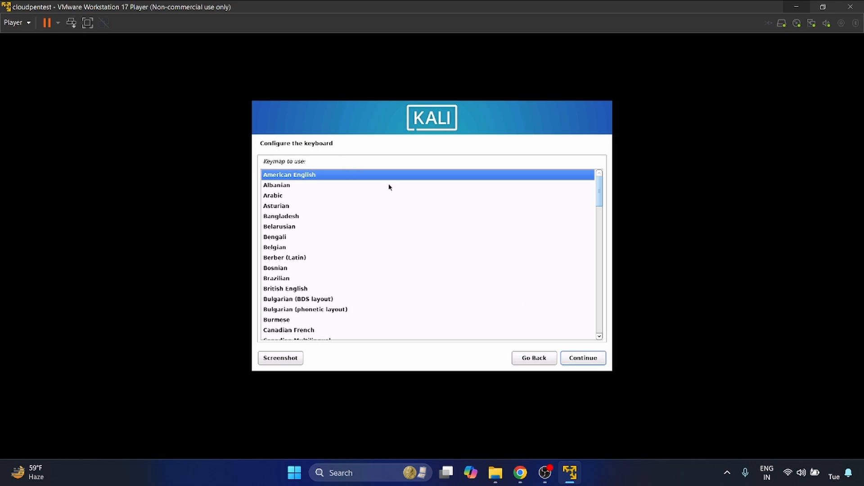
click(591, 363)
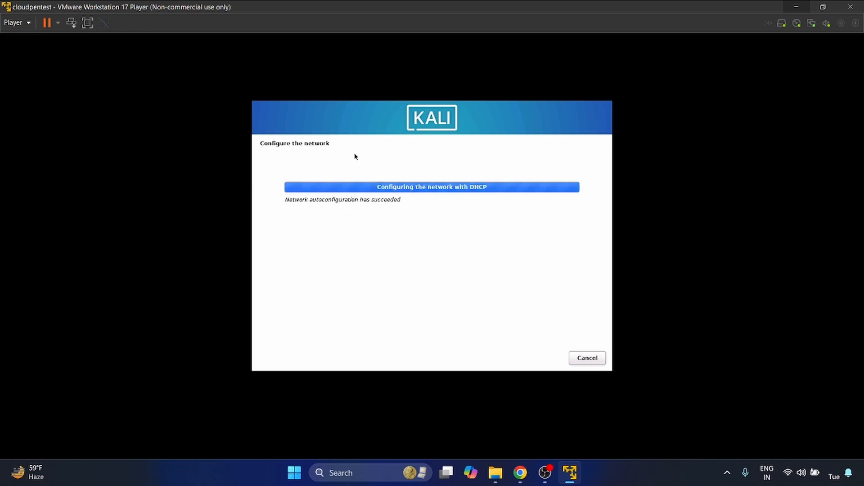
Set the system's hostname to kalicloud and leave the domain name blank.
text(cloud)
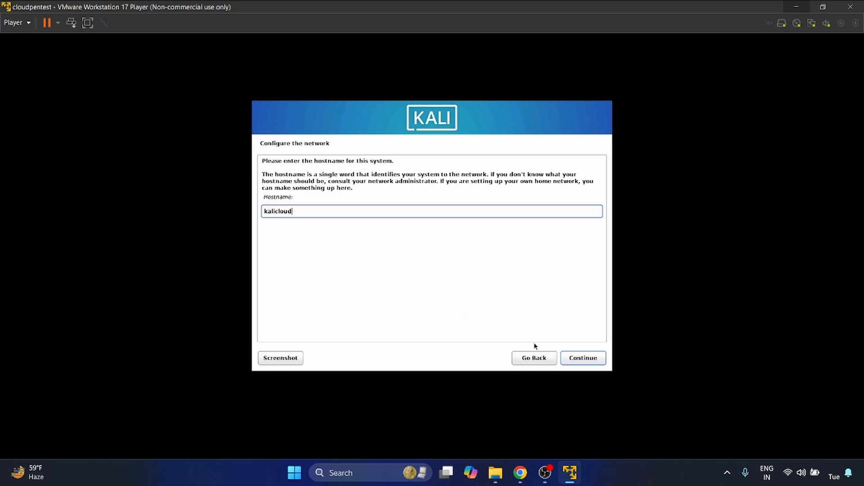
click(583, 359)
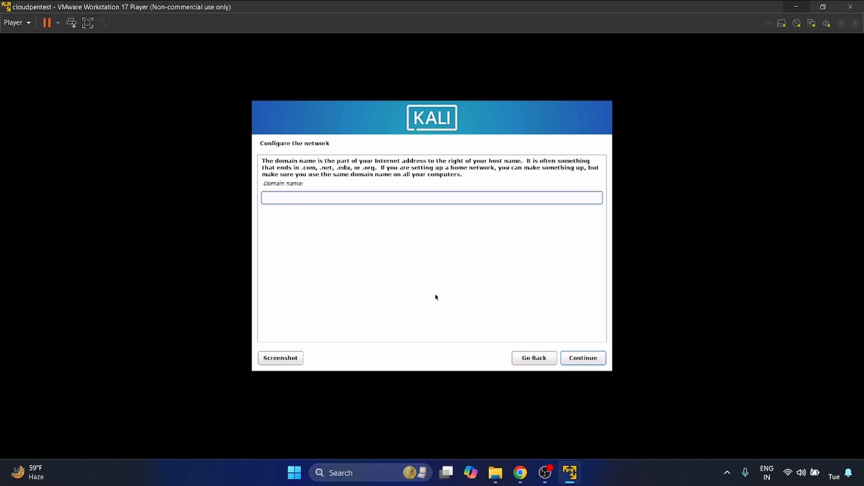
click(580, 359)
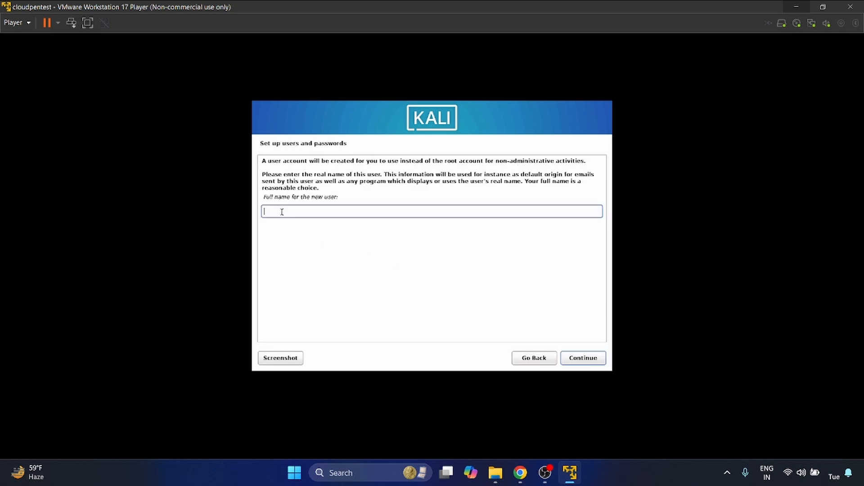
Enter the new user's full name and accept the suggested account username.
text(afshan)
click(584, 358)
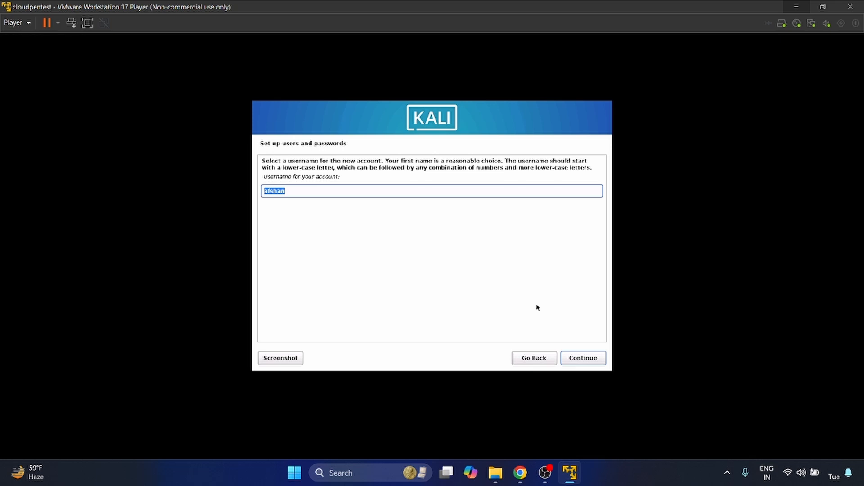
click(592, 360)
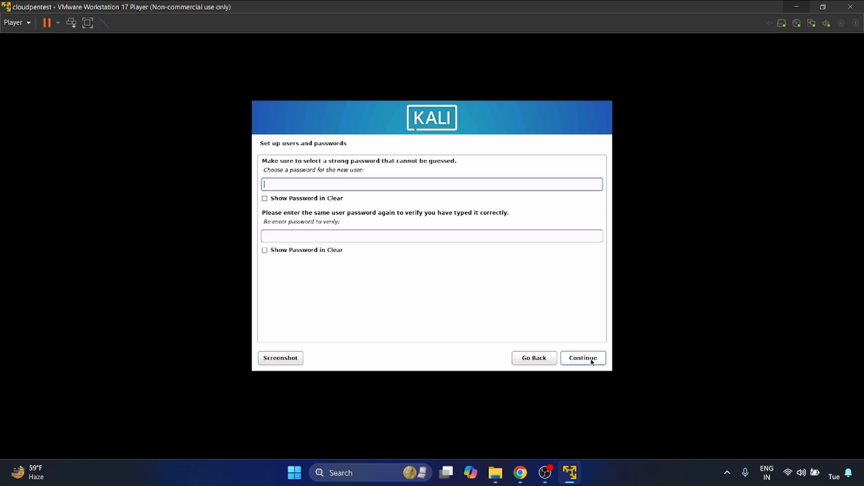
Enter the new user's account password, repeat it for verification, and continue the installation.
text(••••••••••••)
key(Tab)
text(••••••••••••)
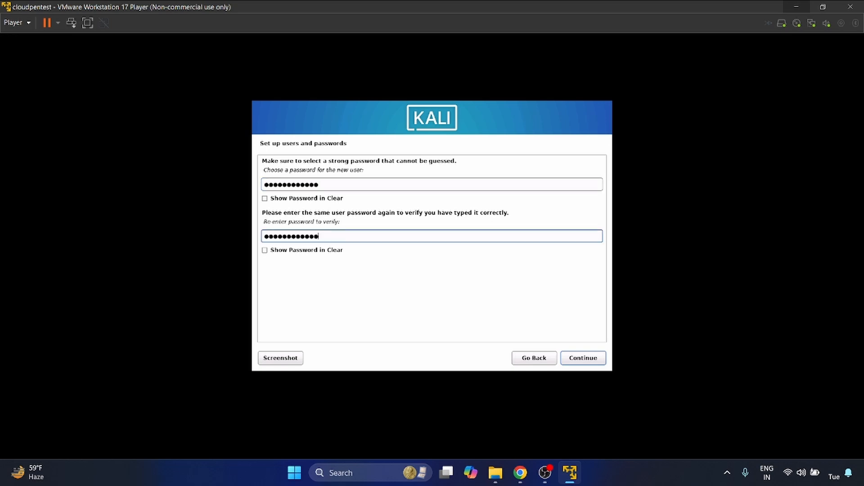
click(594, 362)
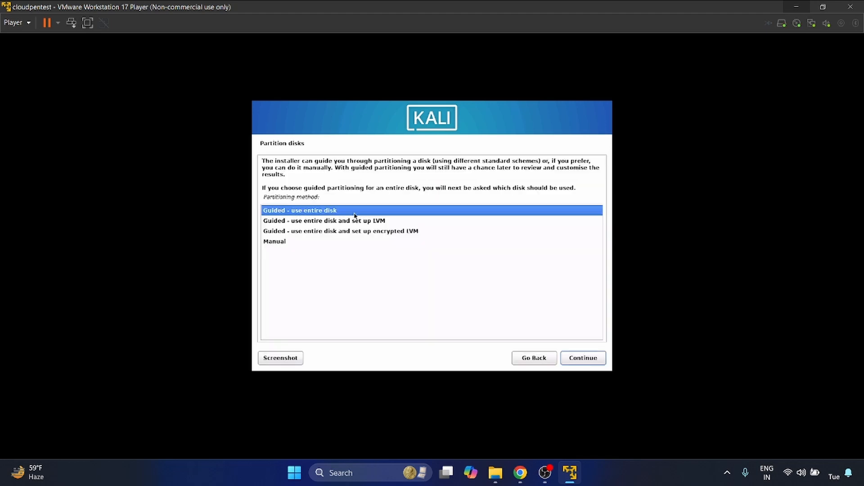
Set up guided partitioning of the entire sda virtual disk with all files in one partition.
click(595, 360)
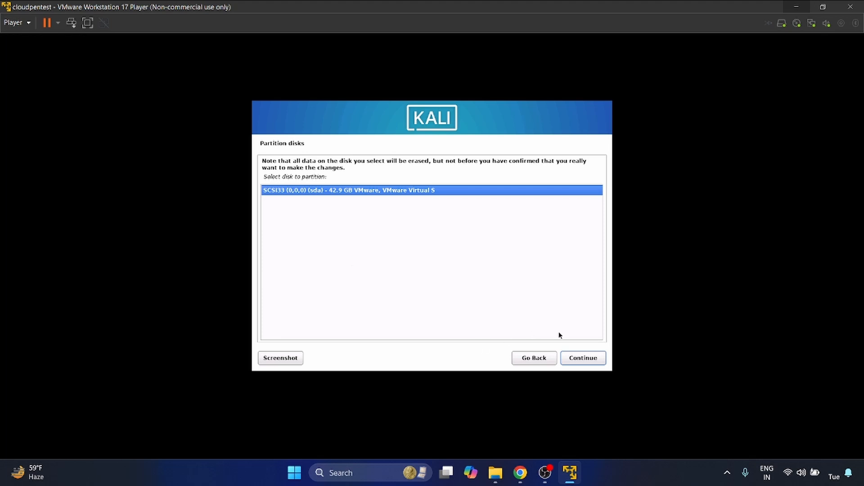
click(582, 359)
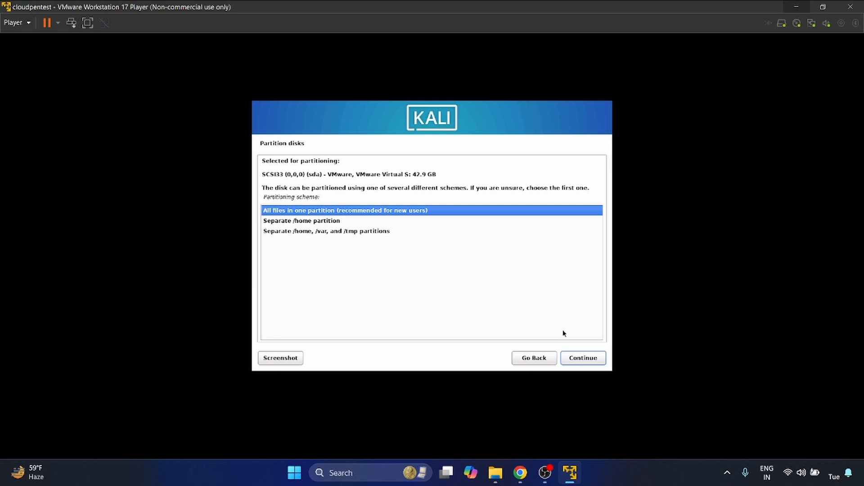
click(586, 361)
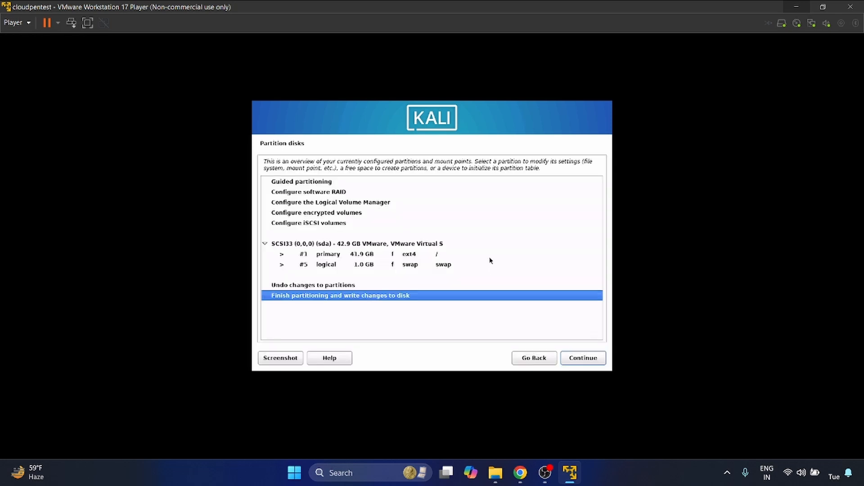
Finish partitioning, write the changes to the disk, and install the default software selection with the Xfce desktop.
click(592, 363)
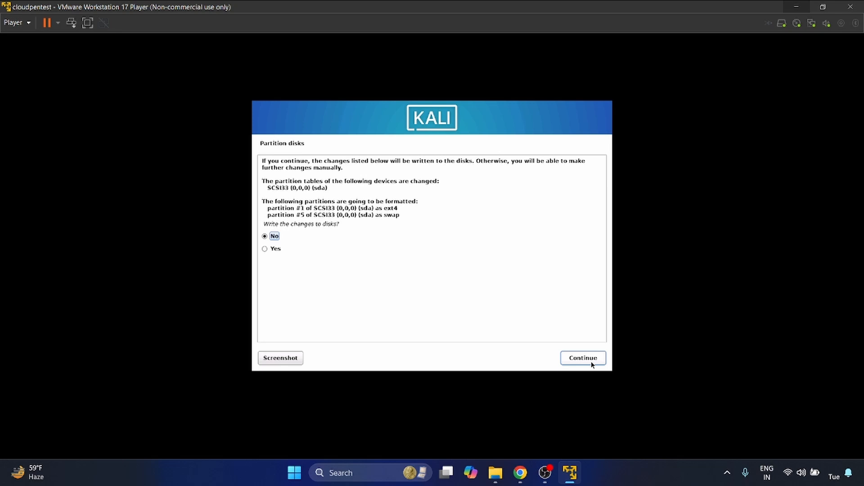
key(Down)
click(592, 363)
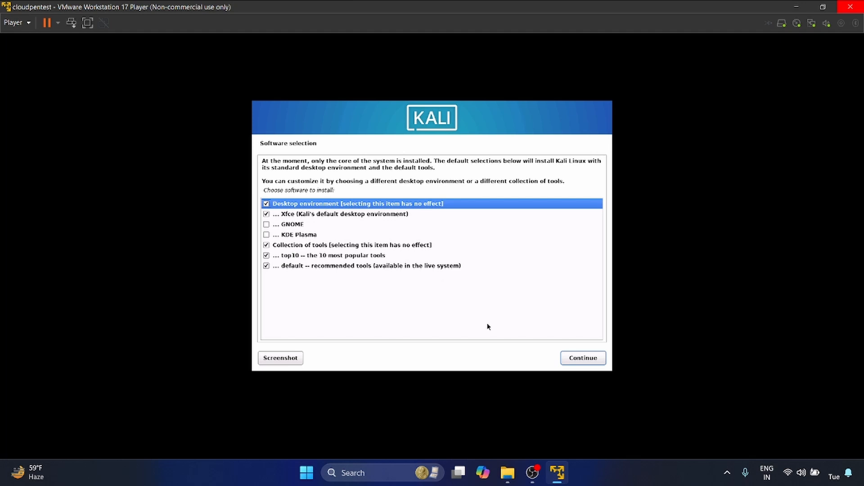
click(582, 358)
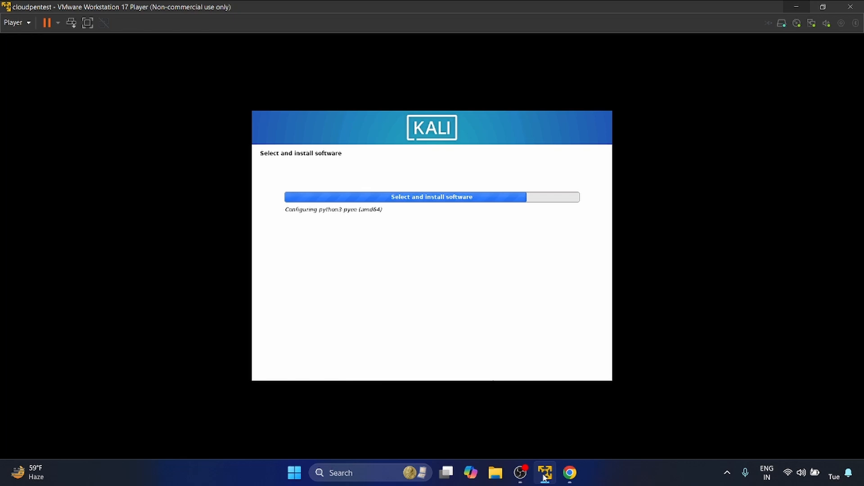
Switch to the Kali download page in Chrome, show the 64-bit Installer image's SHA256 checksum, and select the whole hash.
click(570, 473)
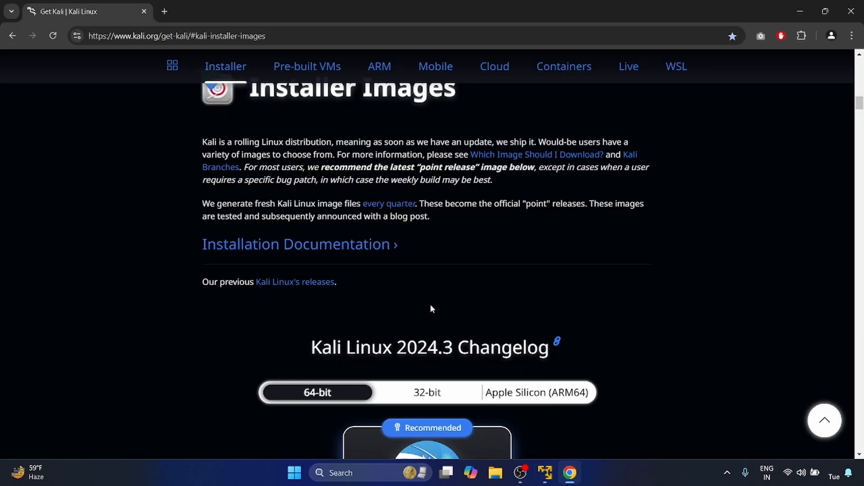
scroll(430, 304, down, 5)
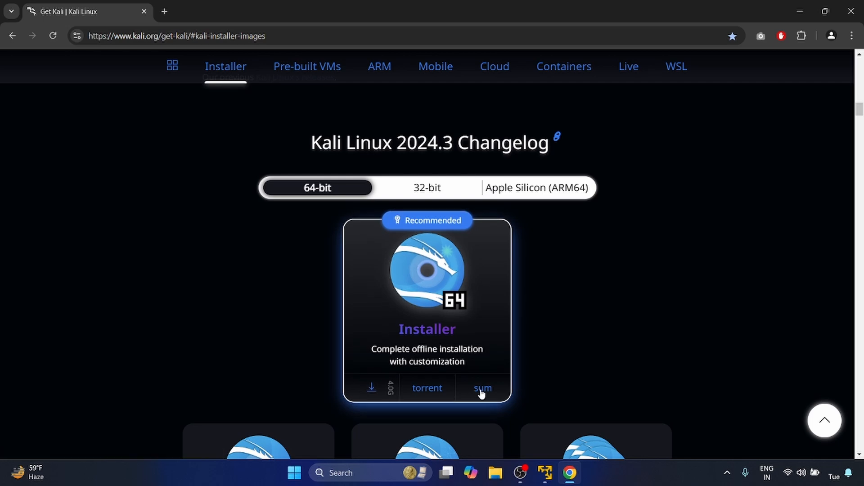
scroll(481, 392, down, 1)
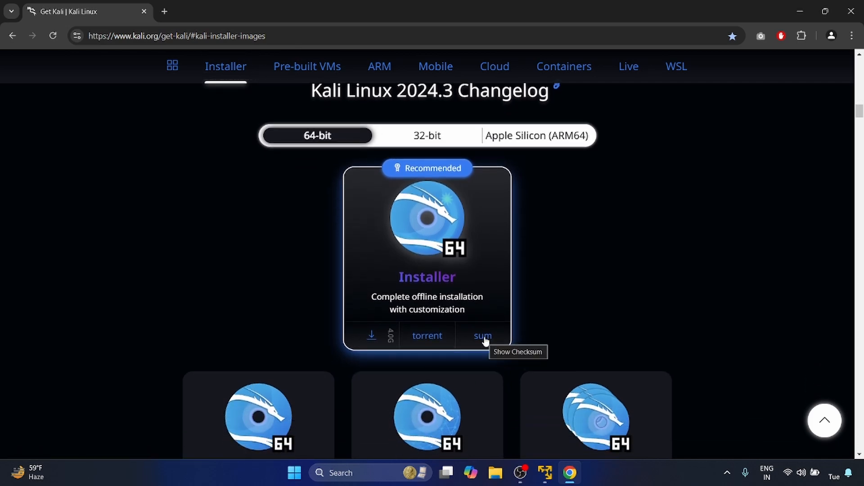
click(484, 339)
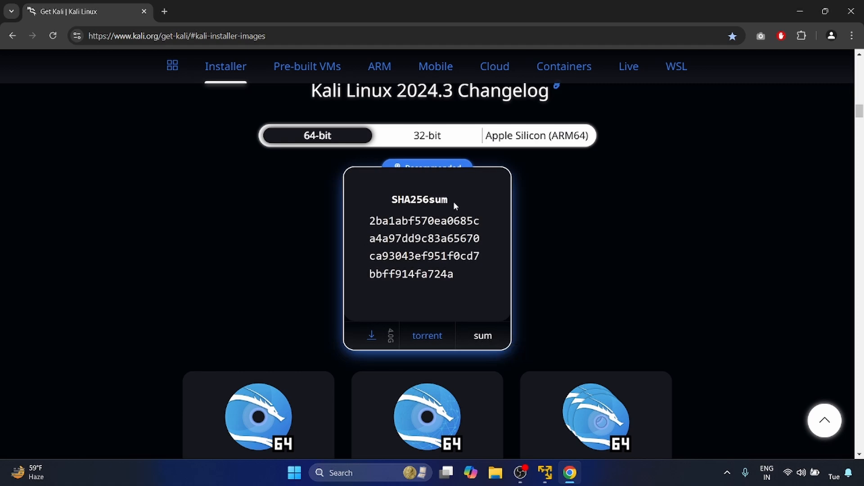
double_click(417, 231)
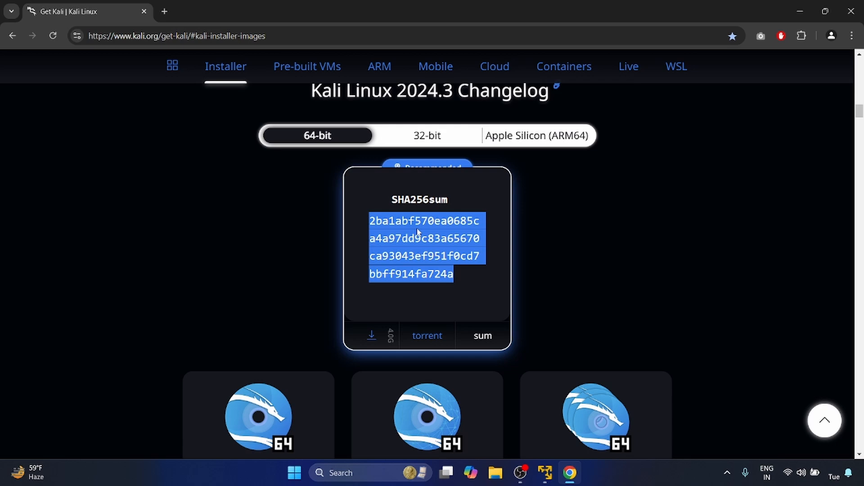
Copy the path of the "kali2024-3 iso file" folder from File Explorer and change to that folder in a new Command Prompt.
click(495, 472)
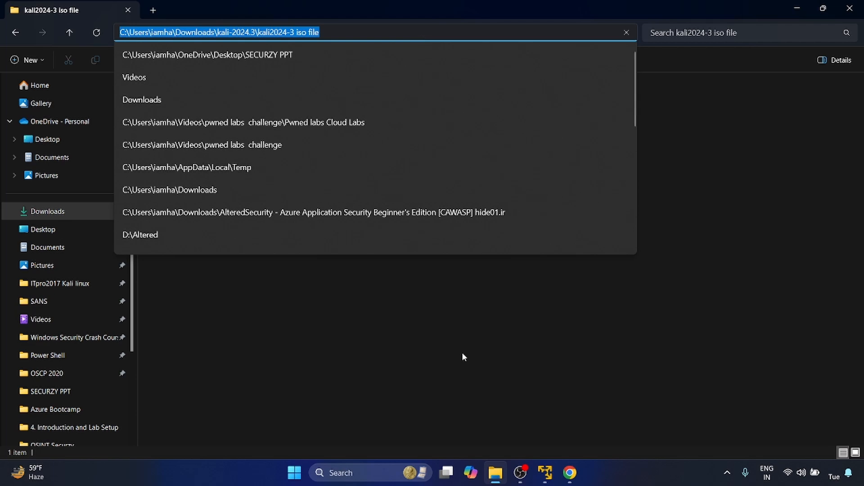
click(385, 420)
click(295, 475)
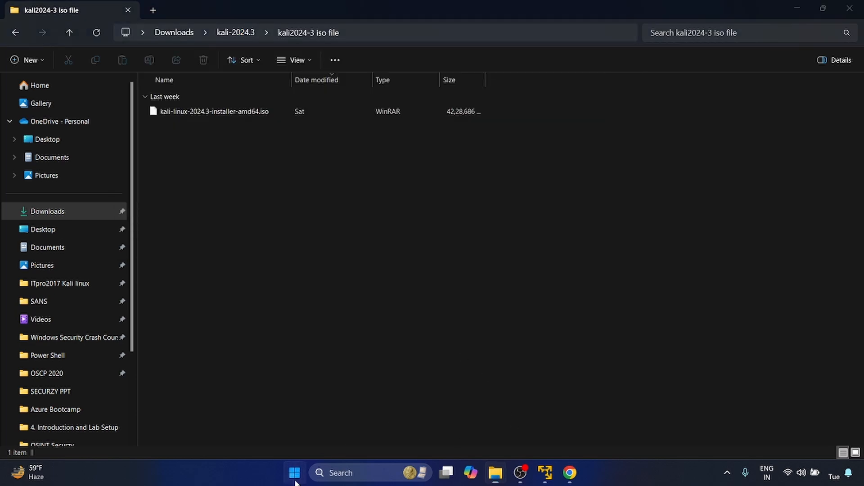
text(cmd)
key(Return)
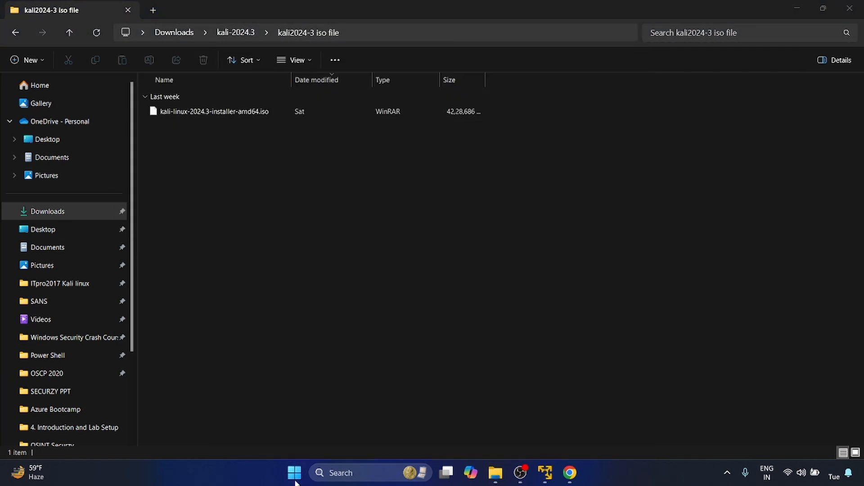
text(cd)
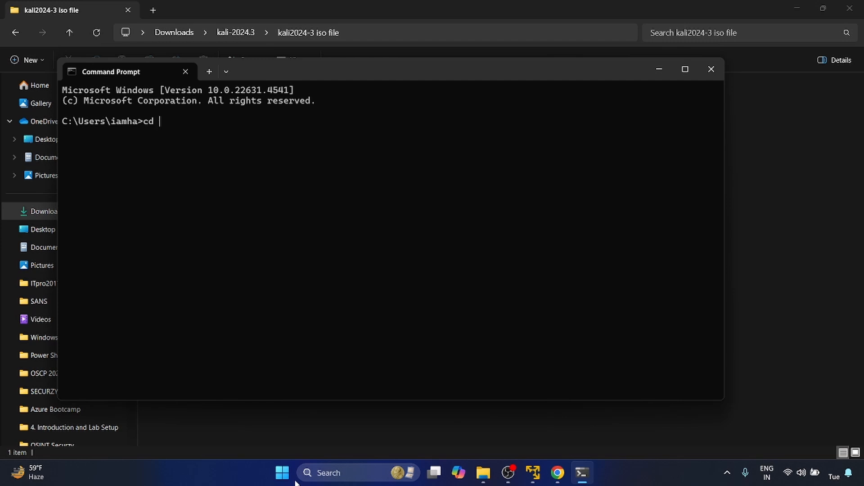
text(C:\Users\iamha\Downloads\kali-2024.3\kali2024-3 iso file)
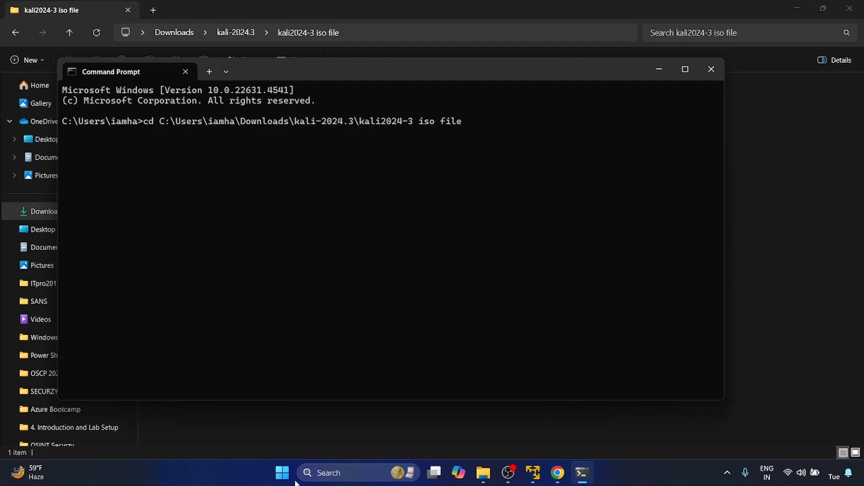
key(Return)
List the contents of the "kali2024-3 iso file" folder with dir and copy the line showing the installer ISO.
text(dir)
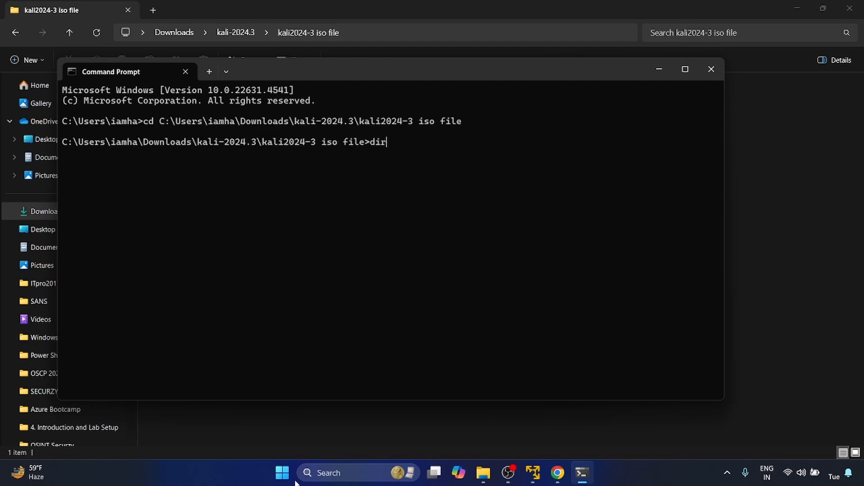
key(Return)
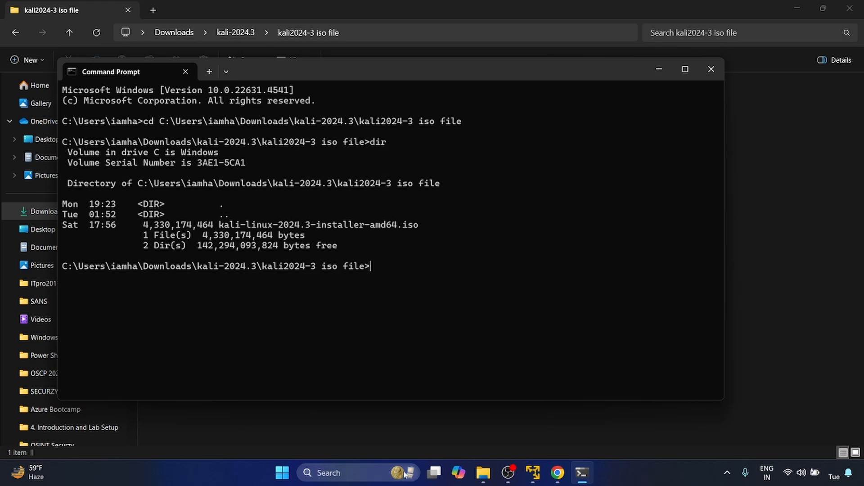
triple_click(339, 225)
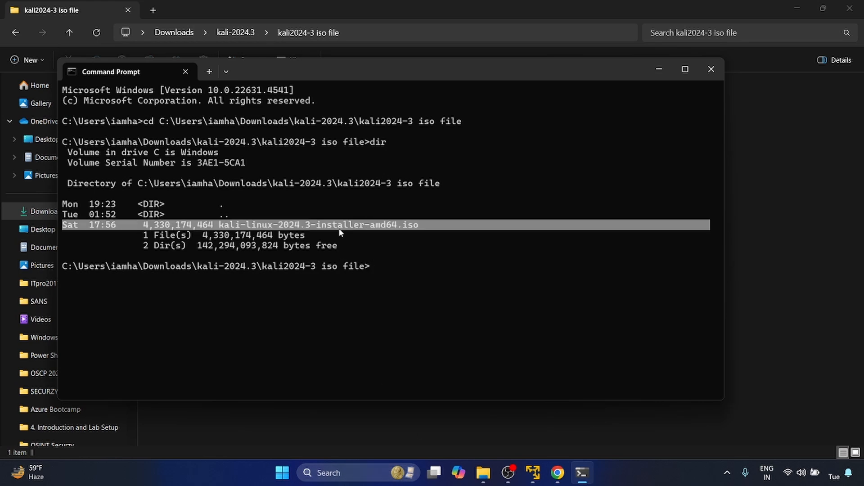
key(ctrl+c)
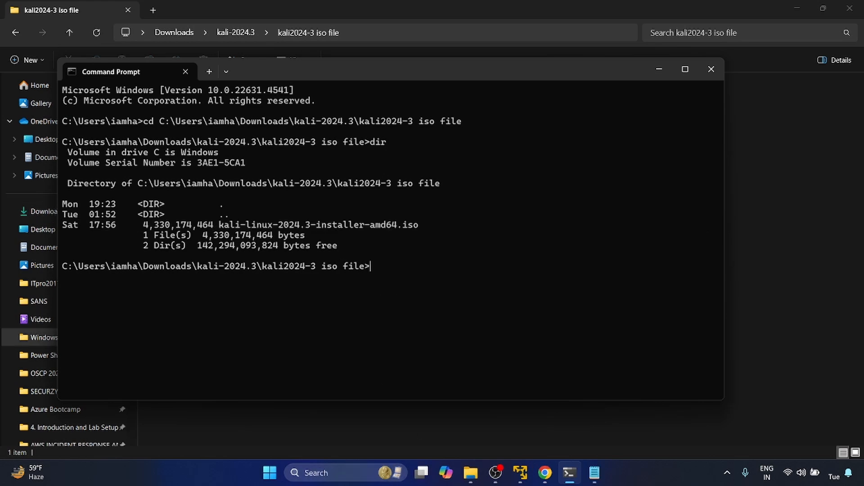
Try to compute the ISO's checksum with "certutil --hashfile kali-linux-2024.3-installer-amd64.iso SHA256" in the maximized Command Prompt.
text(certutil)
text( --)
text(hashfile)
text( kali)
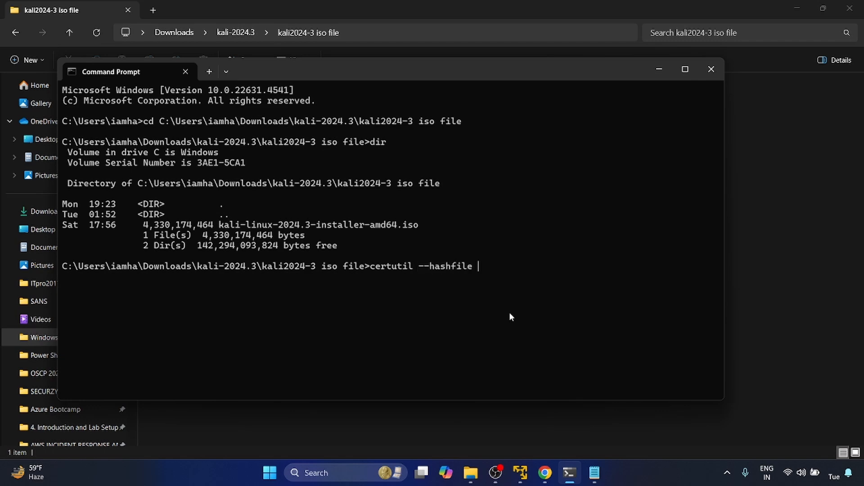
key(Tab)
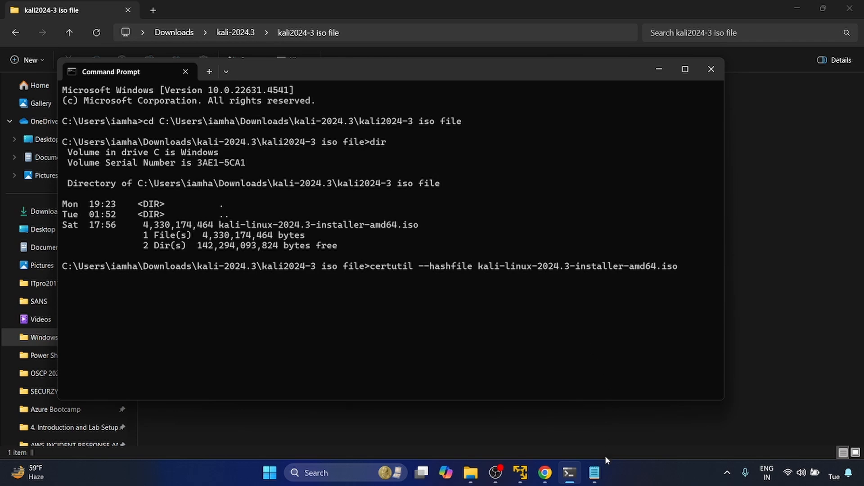
text(SHA256)
click(686, 70)
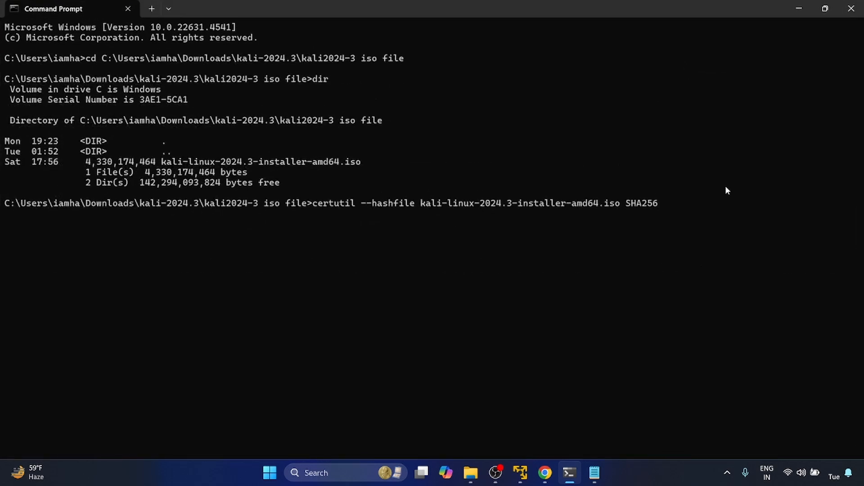
key(Return)
Correct the recalled command to "certutil -hashfile kali-linux-2024.3-installer-amd64.iso SHA256", enlarge the console text, and run it.
key(Up)
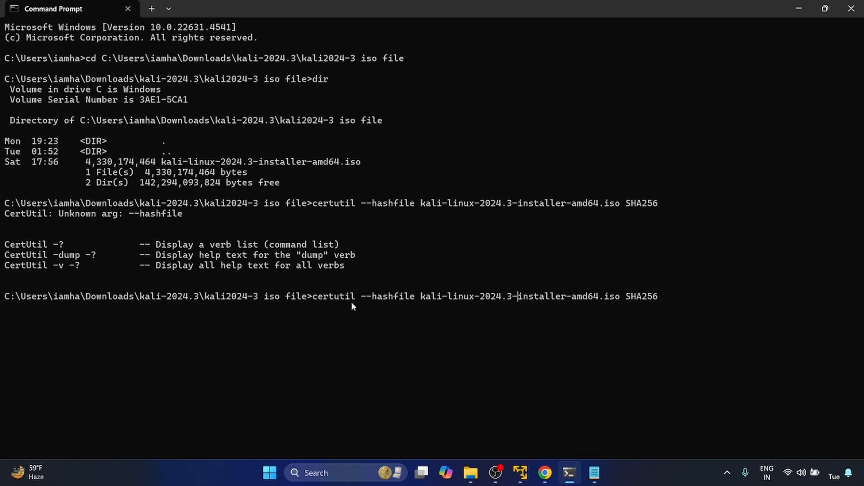
key(Left)
key(Left)
key(Left)
key(Left)
key(Left)
key(BackSpace)
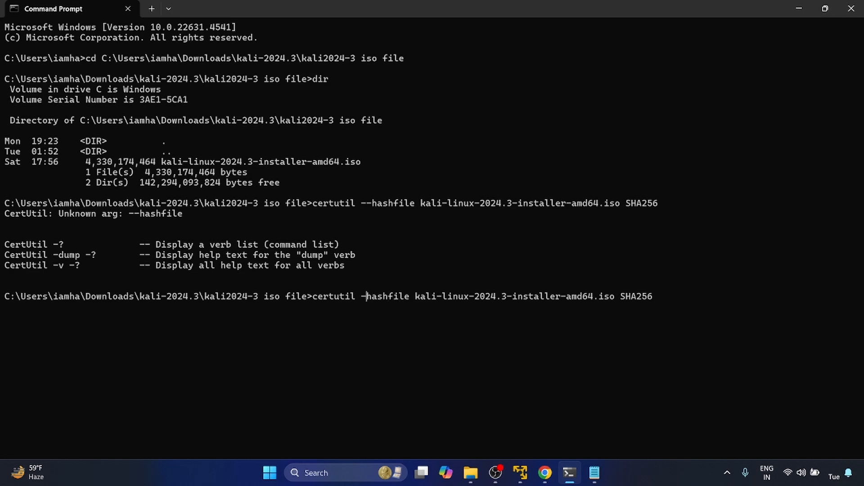
key(ctrl+plus)
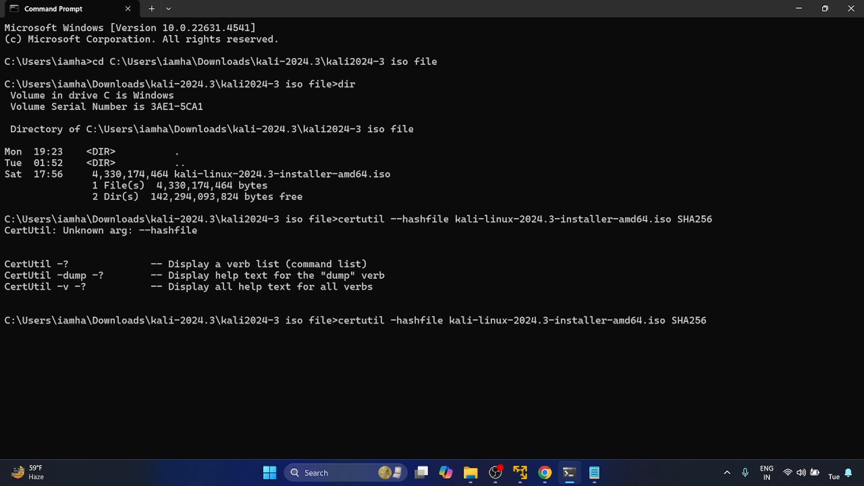
key(Return)
Compare the computed hash with the SHA256sum on the Kali download page, and paste the copied hash at the command prompt.
double_click(117, 345)
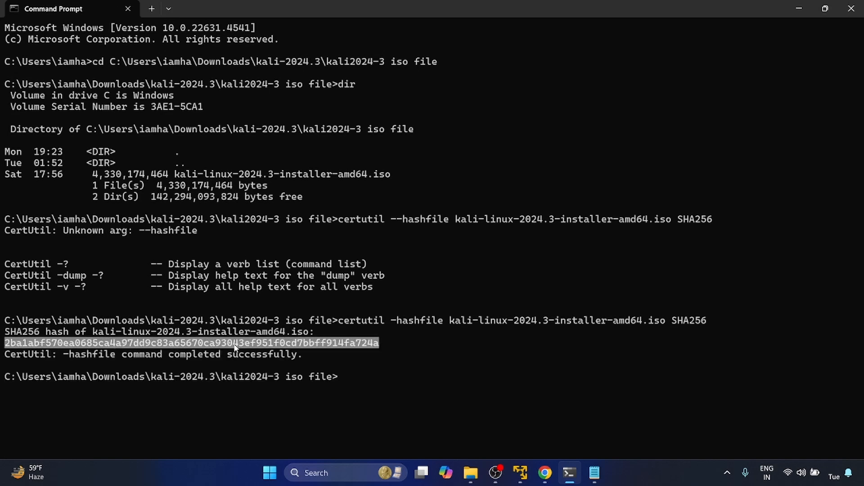
key(alt+Tab)
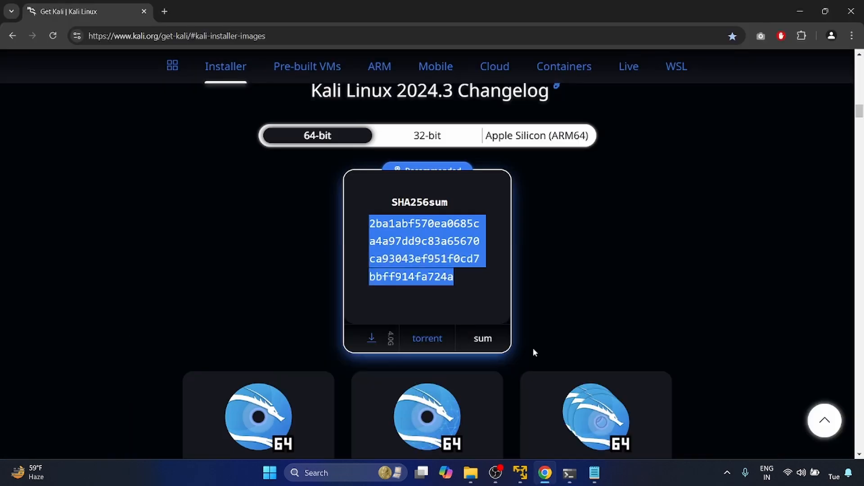
click(570, 472)
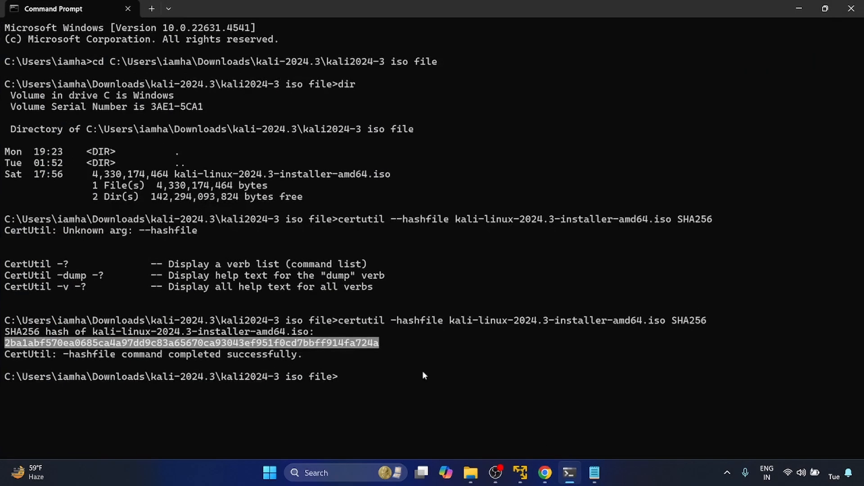
click(422, 371)
key(ctrl+v)
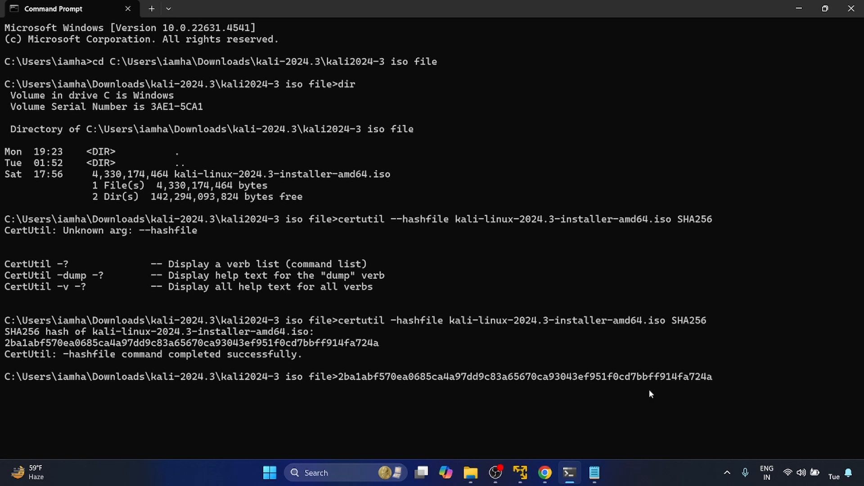
Clear the pasted hash from the command line and close the Command Prompt.
key(BackSpace)
key(BackSpace)
key(BackSpace)
key(BackSpace)
key(BackSpace)
key(BackSpace)
key(BackSpace)
key(BackSpace)
key(BackSpace)
key(BackSpace)
key(BackSpace)
key(BackSpace)
key(BackSpace)
key(BackSpace)
key(BackSpace)
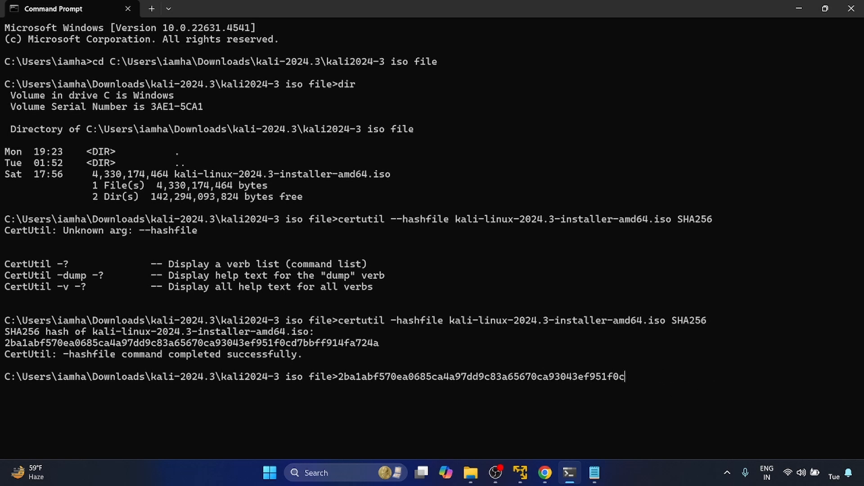
key(BackSpace)
key(BackSpace)
key(BackSpace)
key(BackSpace)
key(BackSpace)
key(BackSpace)
key(BackSpace)
key(BackSpace)
key(BackSpace)
key(BackSpace)
key(BackSpace)
key(BackSpace)
key(BackSpace)
key(BackSpace)
key(BackSpace)
key(BackSpace)
key(BackSpace)
key(BackSpace)
key(BackSpace)
key(BackSpace)
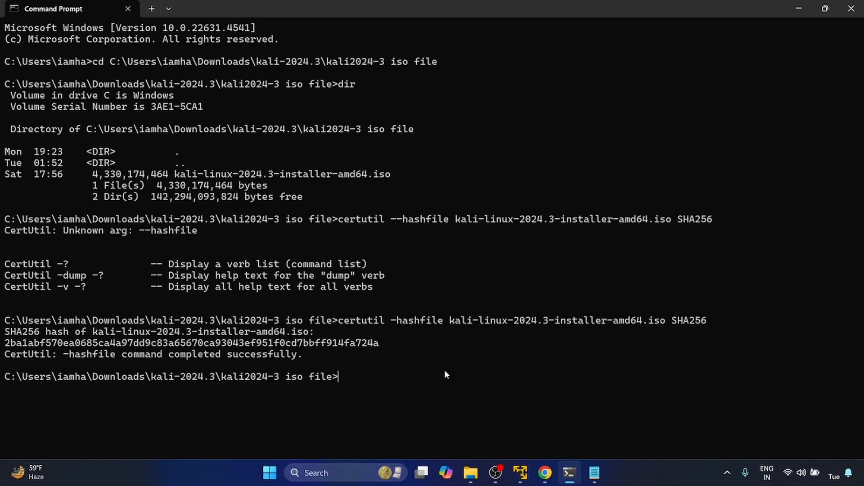
double_click(279, 343)
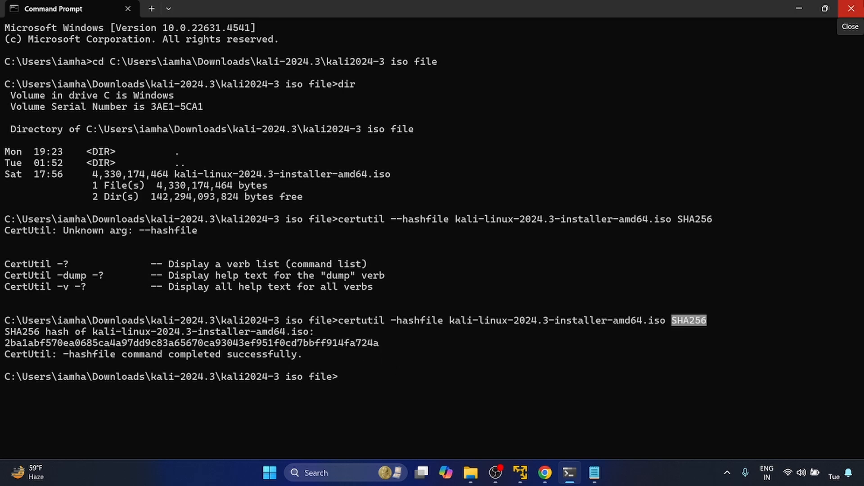
click(851, 9)
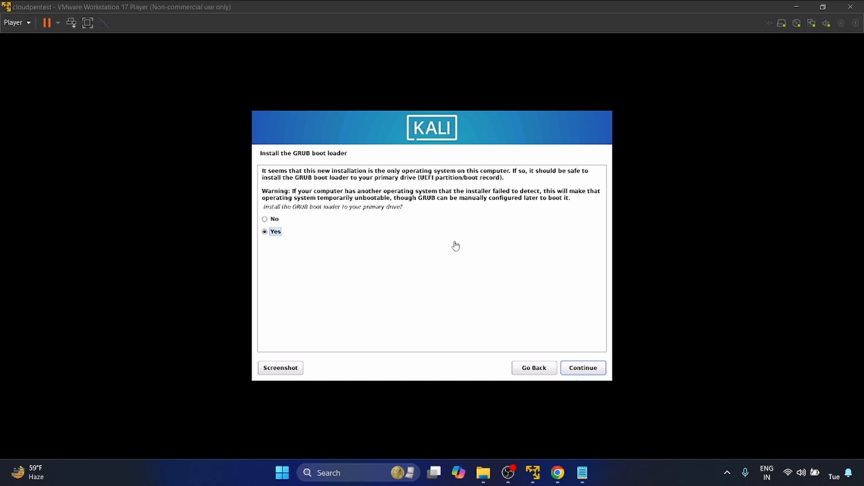
In the Kali installer in VMware, install the GRUB boot loader to the primary drive, choosing /dev/sda as the device.
click(582, 369)
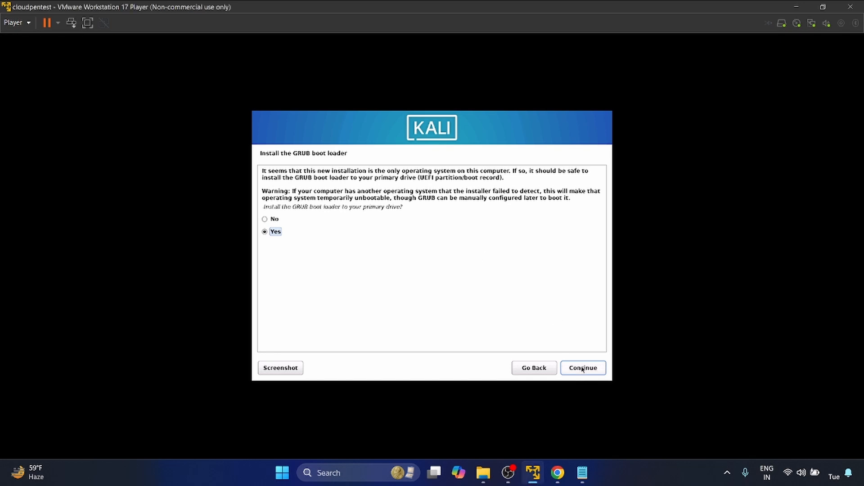
click(582, 368)
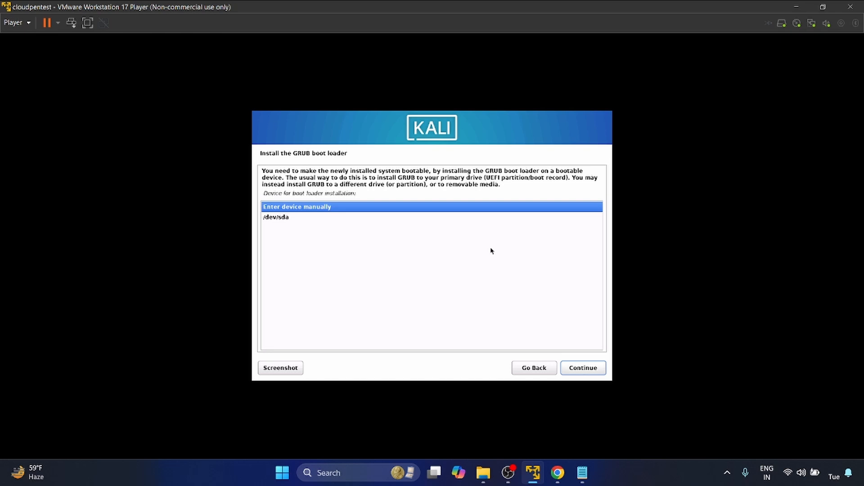
key(Down)
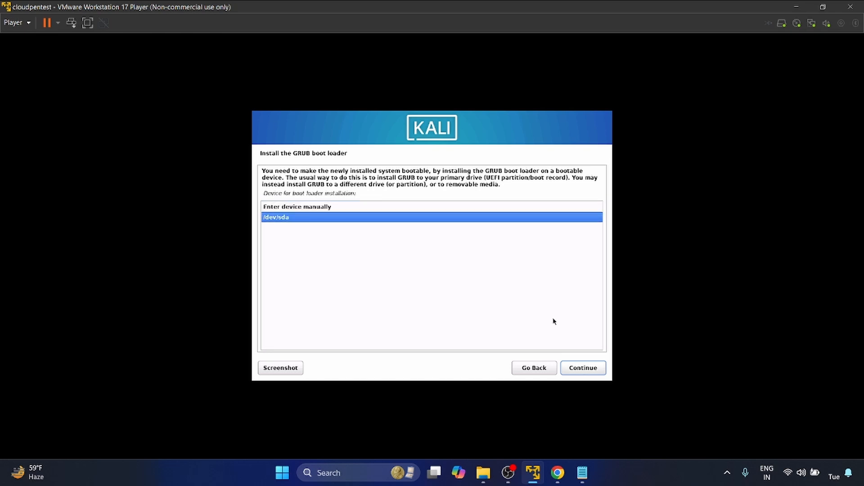
click(593, 367)
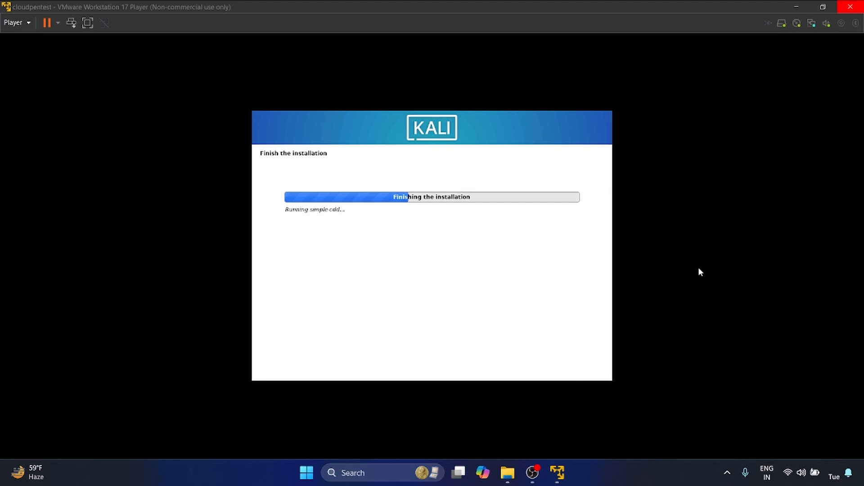
click(680, 380)
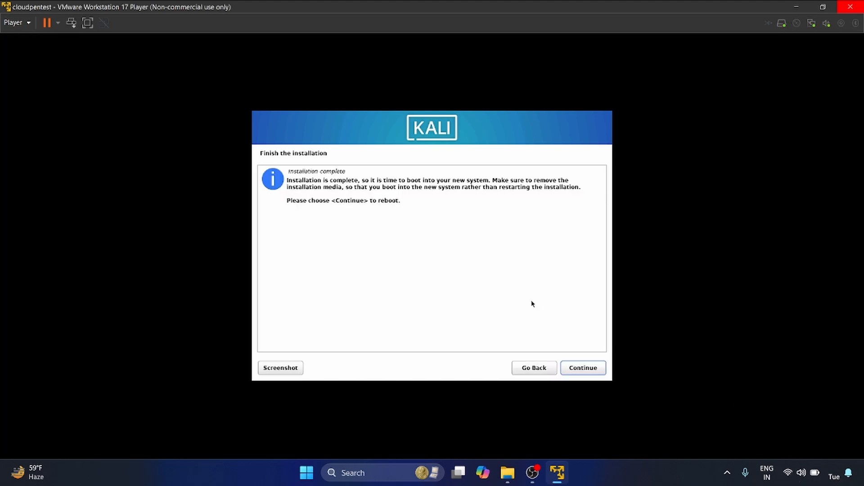
Finish the installation by rebooting the virtual machine, and log in to Kali with the account's username and password.
click(587, 368)
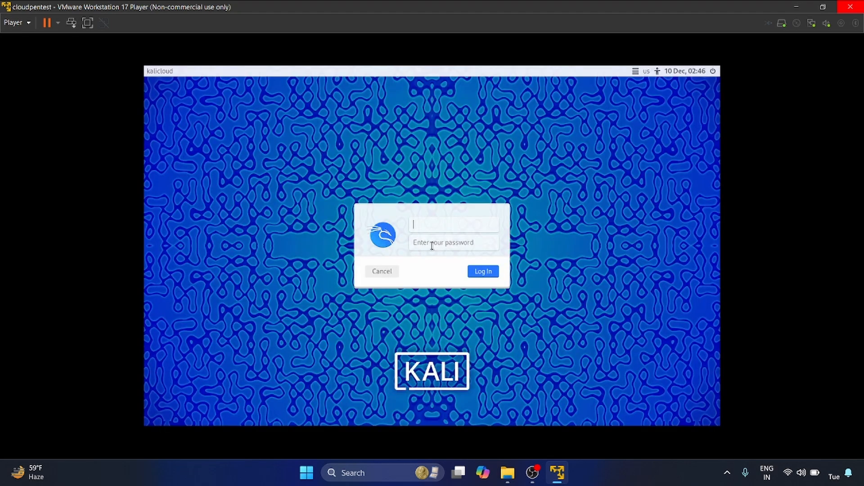
text(afshan)
key(Tab)
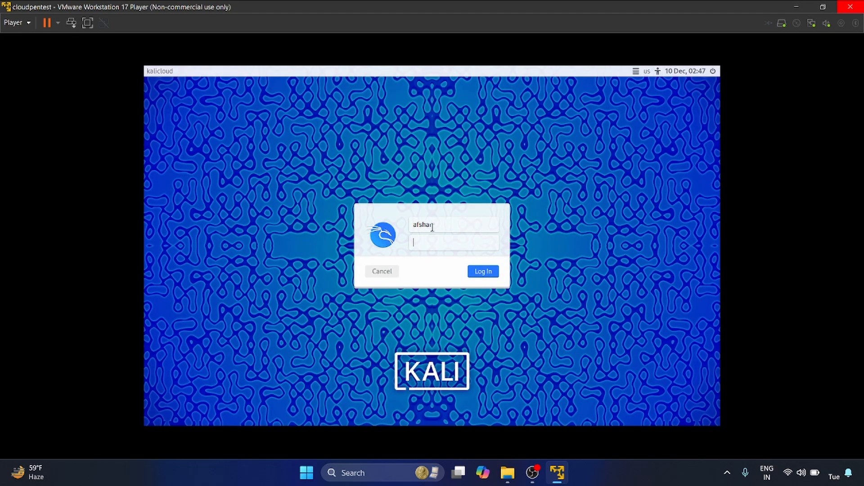
text(•••••••••••)
key(Return)
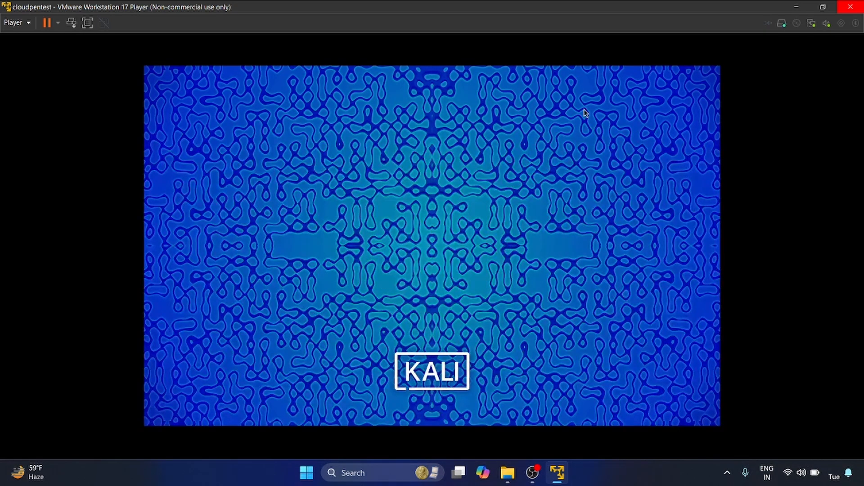
Restore and re-maximize the VMware window so the Kali desktop fills it, and postpone the VMware Tools reminder.
click(821, 6)
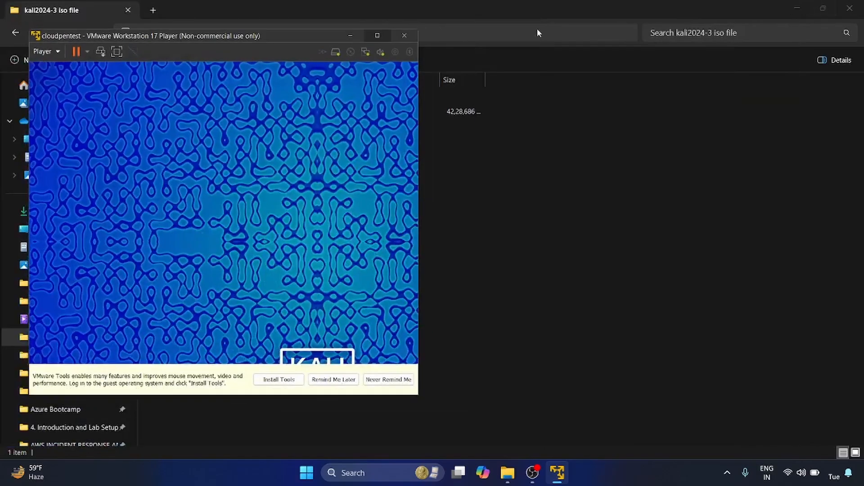
click(378, 38)
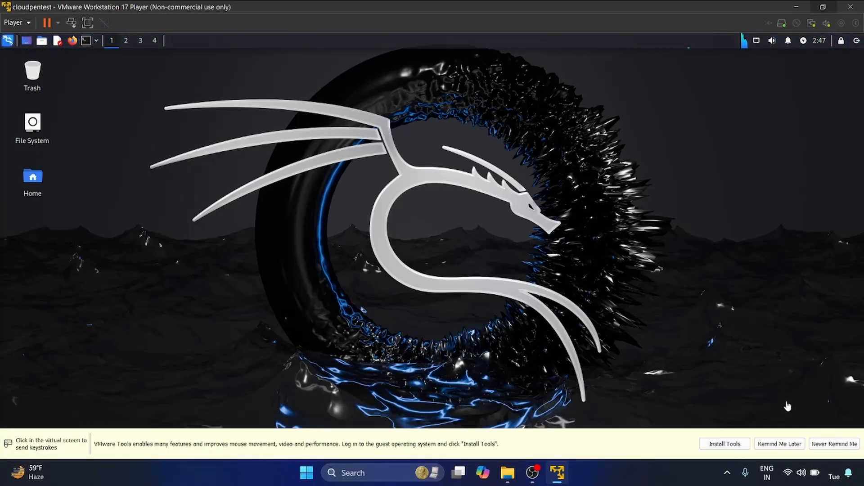
click(779, 444)
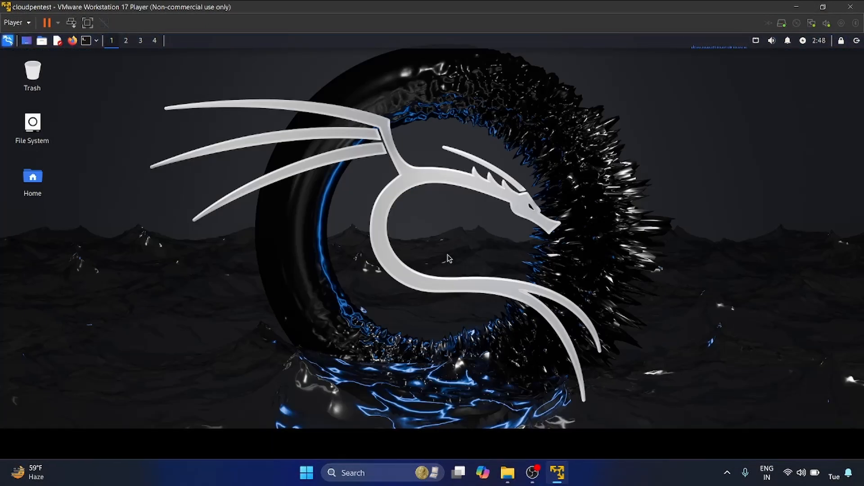